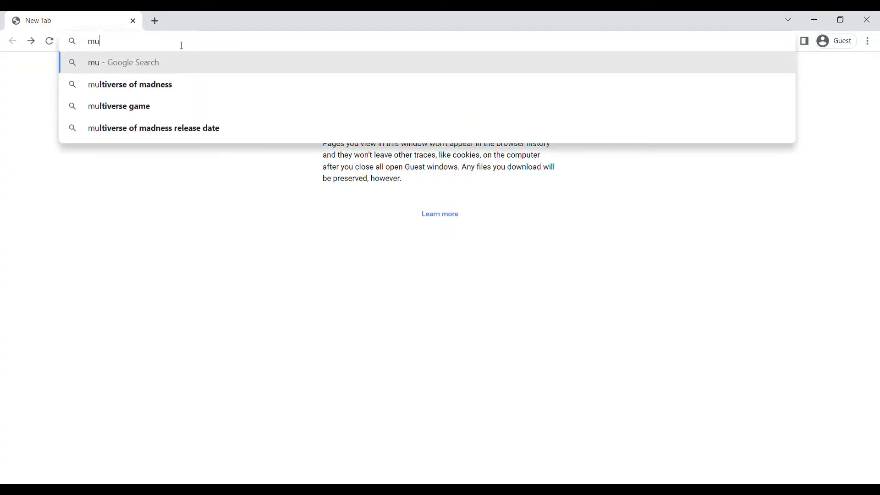
Go to multisilva.list.lu and open the Mapping tool from the home page
{"action": "type", "text": "lva.list.lu"}
{"action": "key", "text": "Return"}
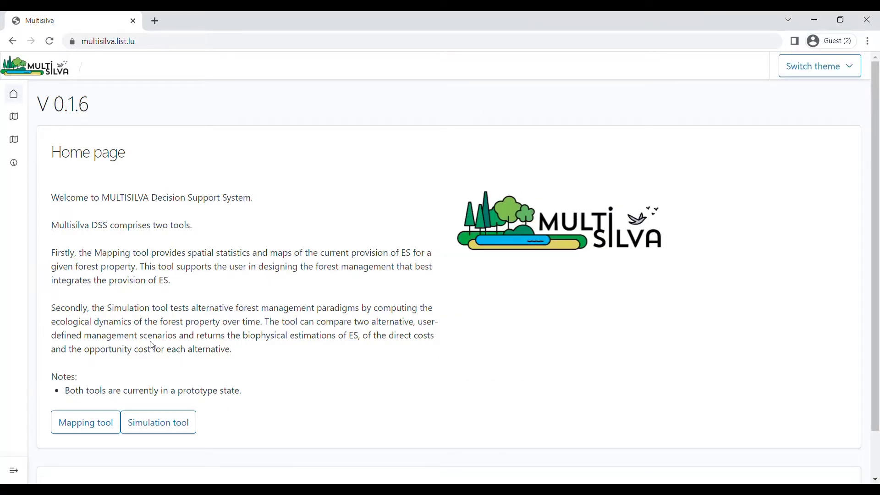
{"action": "left_click", "coordinate": [103, 423]}
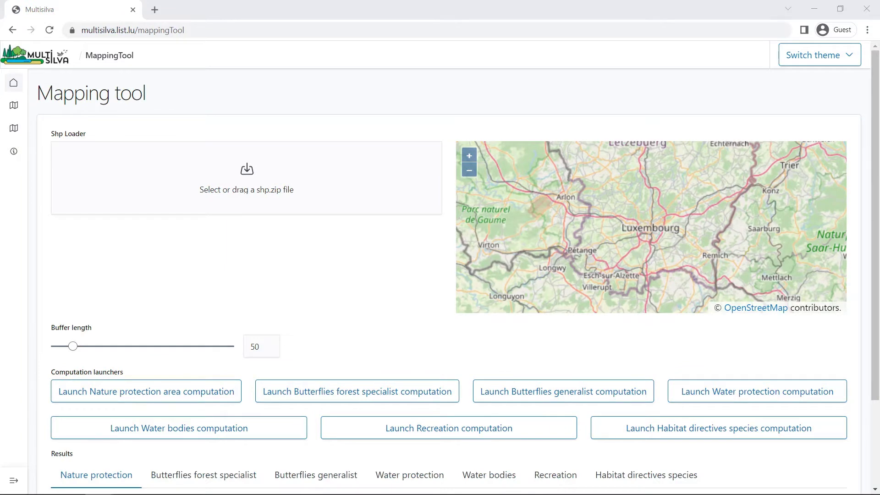
Load FlaxC_q.zip into the Shp Loader, remove it, and load the same archive again from the Data folder
{"action": "left_click_drag", "start_coordinate": [94, 314], "coordinate": [243, 171]}
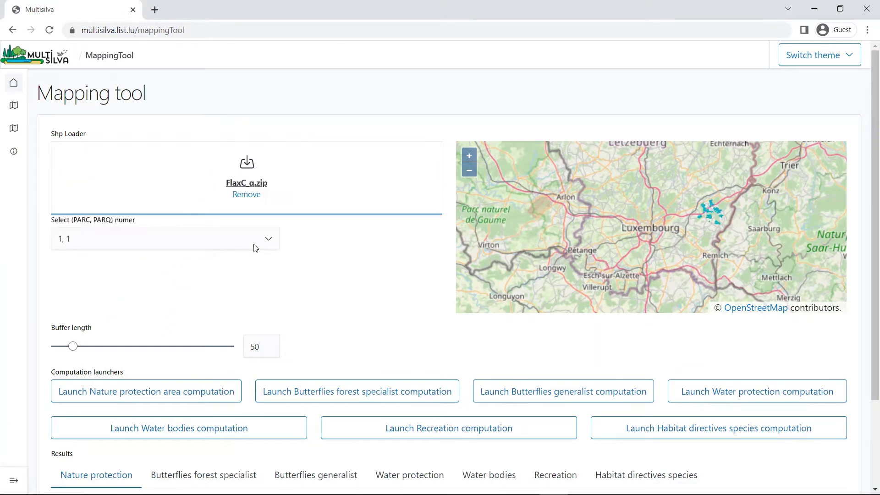
{"action": "left_click", "coordinate": [246, 195]}
{"action": "left_click", "coordinate": [252, 193]}
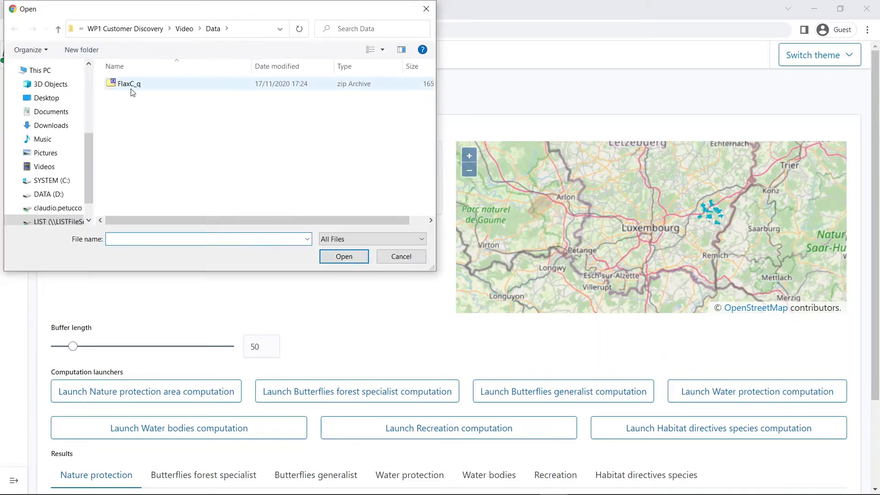
{"action": "left_click", "coordinate": [132, 85]}
{"action": "left_click", "coordinate": [348, 257]}
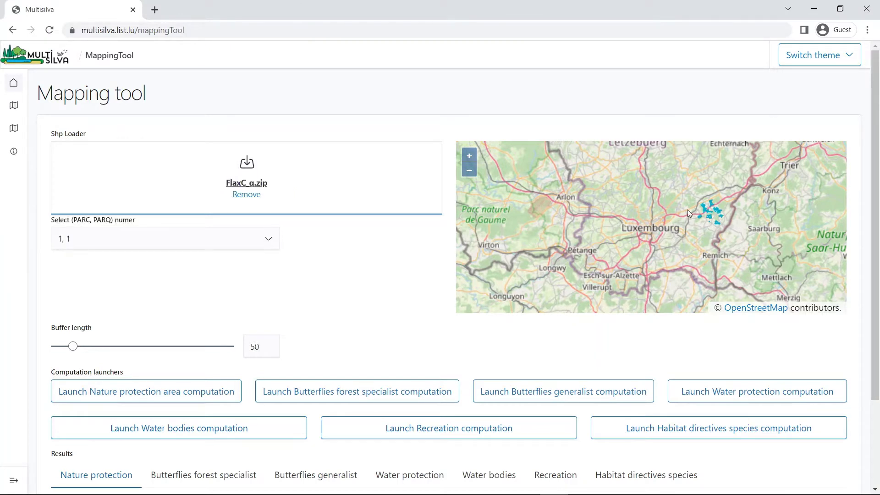
Select parcel number 11, 1 of the loaded forest property and inspect it close up on the map
{"action": "left_click_drag", "start_coordinate": [700, 232], "coordinate": [645, 255]}
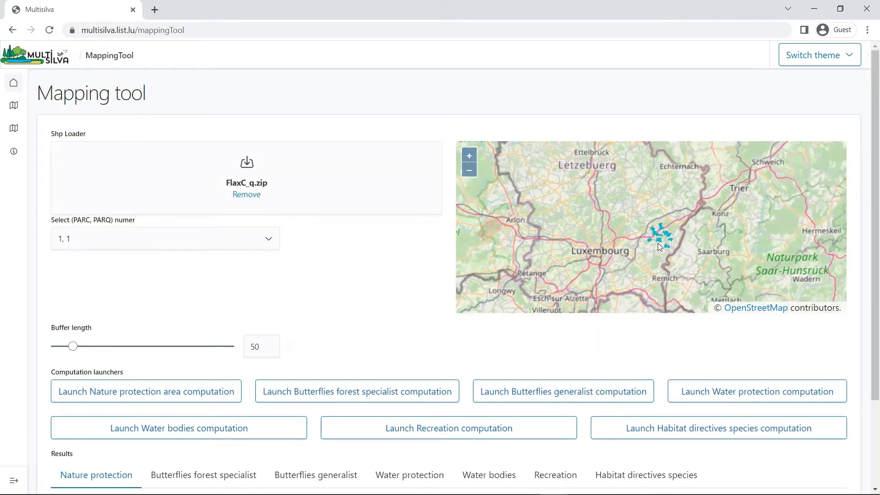
{"action": "scroll", "coordinate": [661, 241], "scroll_direction": "up", "scroll_amount": 2}
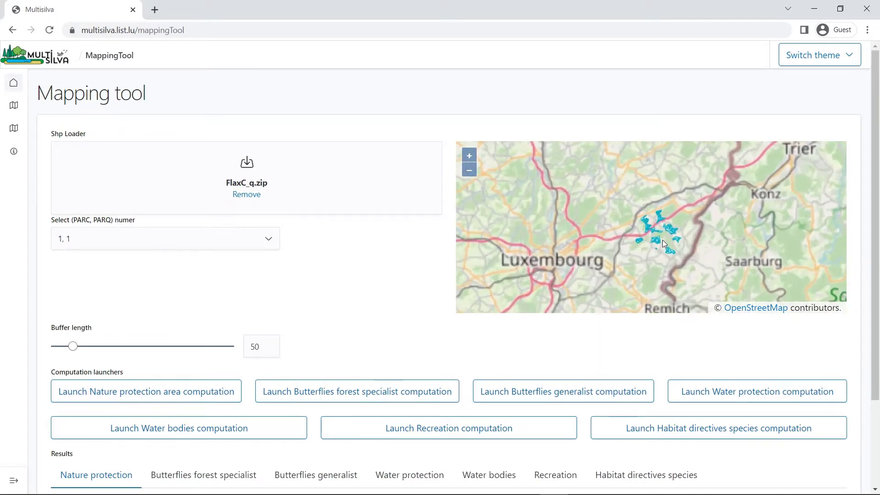
{"action": "scroll", "coordinate": [662, 241], "scroll_direction": "up", "scroll_amount": 2}
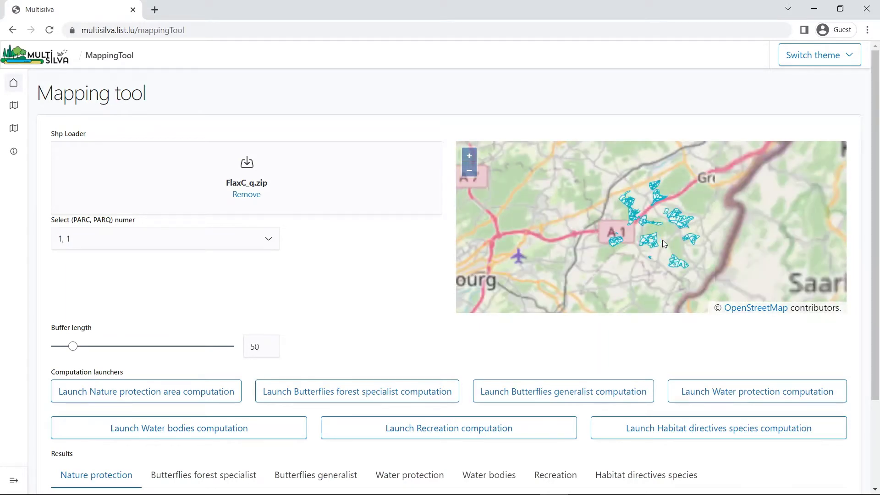
{"action": "scroll", "coordinate": [663, 242], "scroll_direction": "up", "scroll_amount": 1}
{"action": "scroll", "coordinate": [664, 243], "scroll_direction": "up", "scroll_amount": 3}
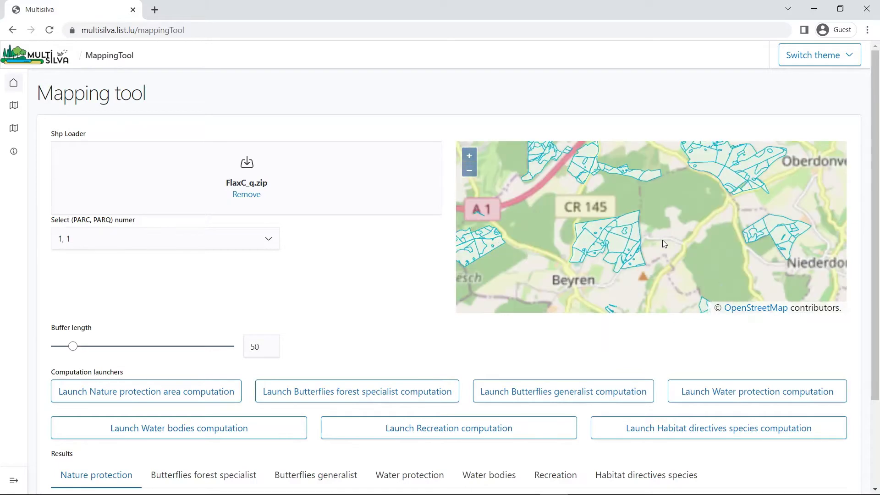
{"action": "scroll", "coordinate": [651, 240], "scroll_direction": "down", "scroll_amount": 2}
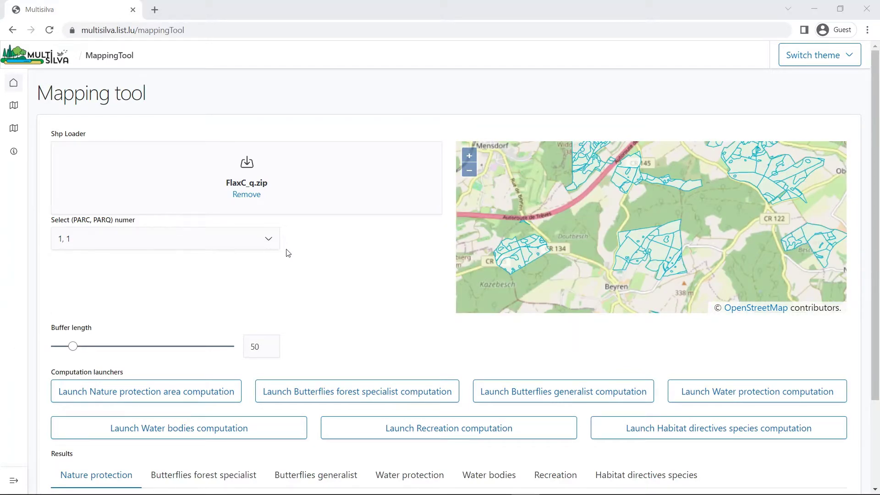
{"action": "left_click", "coordinate": [270, 241]}
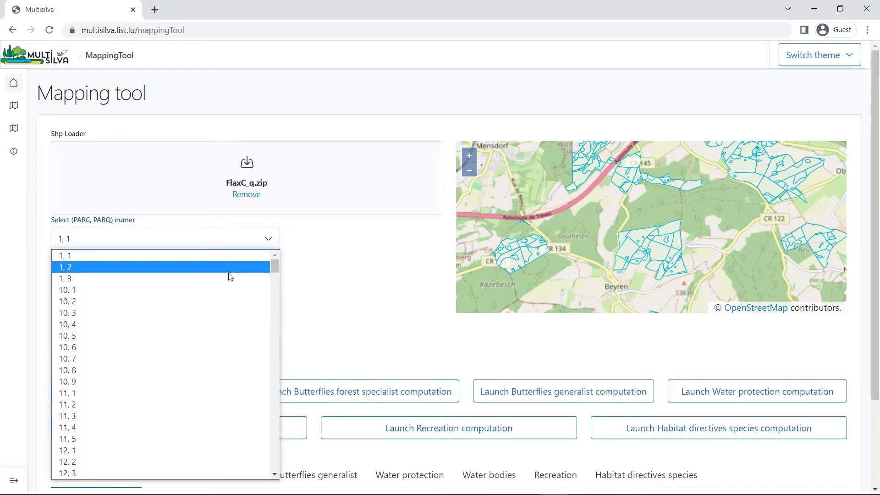
{"action": "left_click", "coordinate": [224, 392]}
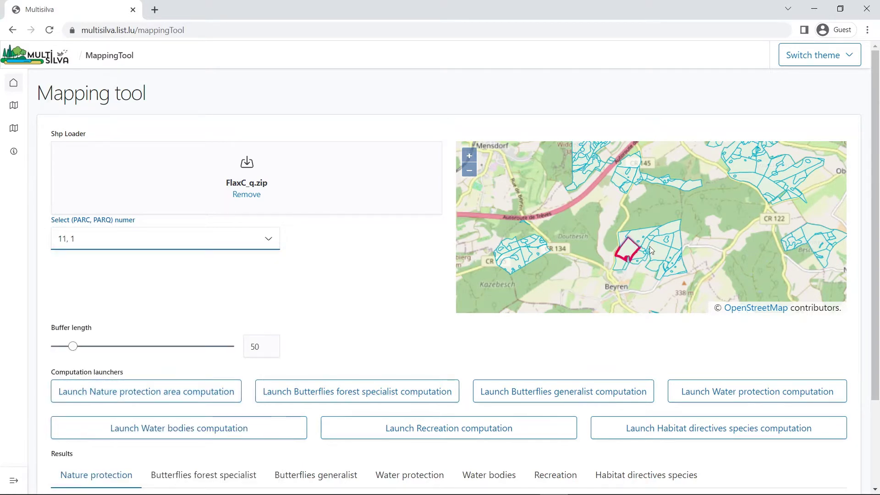
{"action": "scroll", "coordinate": [627, 248], "scroll_direction": "up", "scroll_amount": 3}
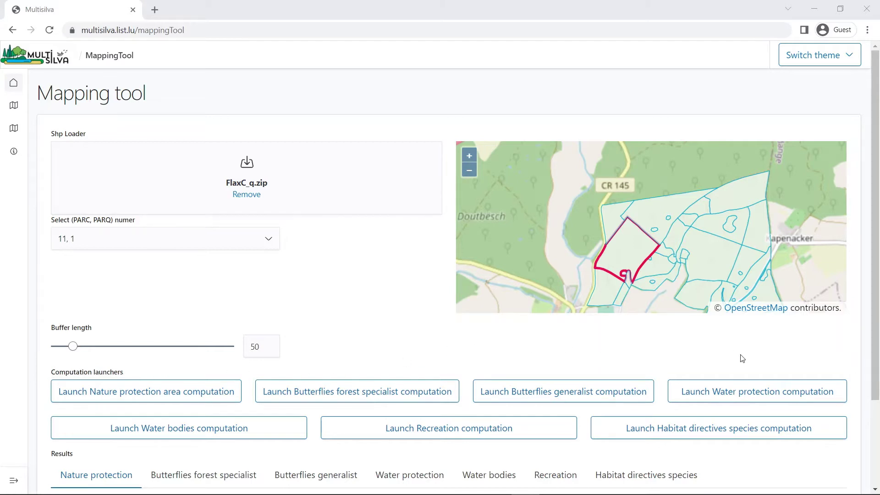
Launch the water protection computation and display its map thumbnail and table in the results
{"action": "left_click", "coordinate": [714, 397]}
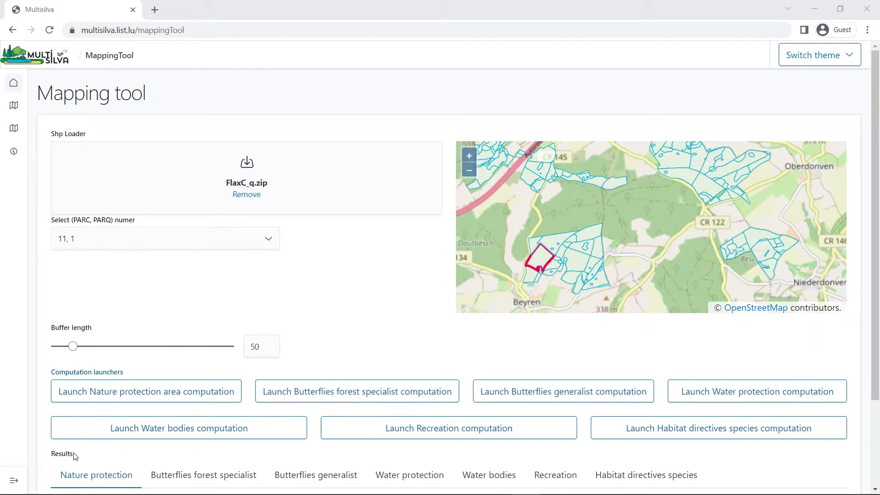
{"action": "scroll", "coordinate": [73, 456], "scroll_direction": "down", "scroll_amount": 3}
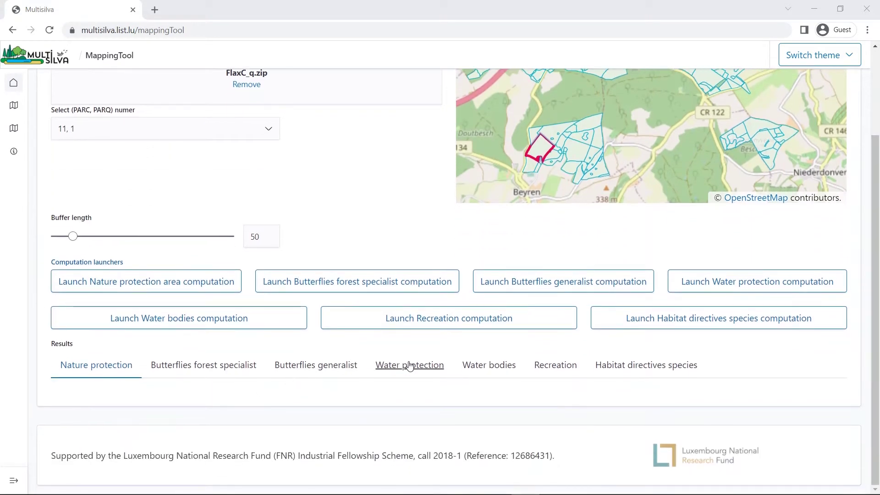
{"action": "left_click", "coordinate": [410, 366]}
{"action": "scroll", "coordinate": [305, 379], "scroll_direction": "down", "scroll_amount": 4}
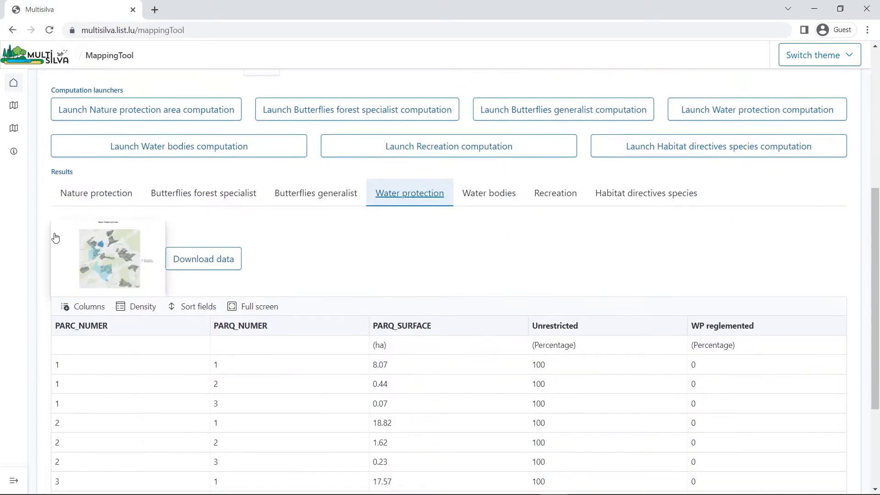
Examine the enlarged Water Protection Areas map, then close it
{"action": "left_click", "coordinate": [103, 243]}
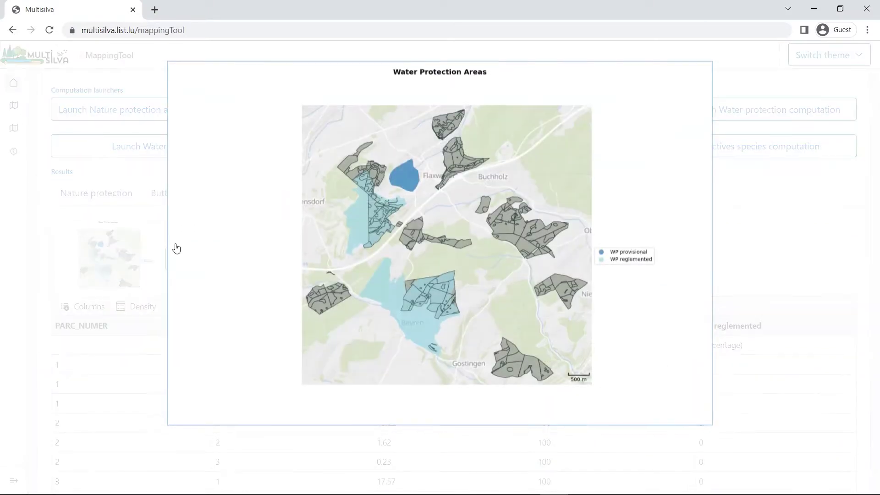
{"action": "right_click", "coordinate": [440, 253]}
{"action": "left_click", "coordinate": [468, 274]}
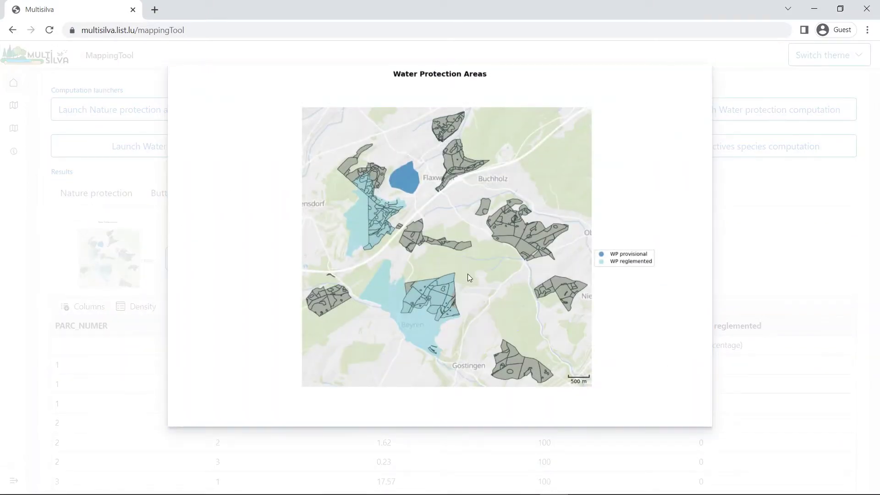
{"action": "left_click", "coordinate": [400, 255]}
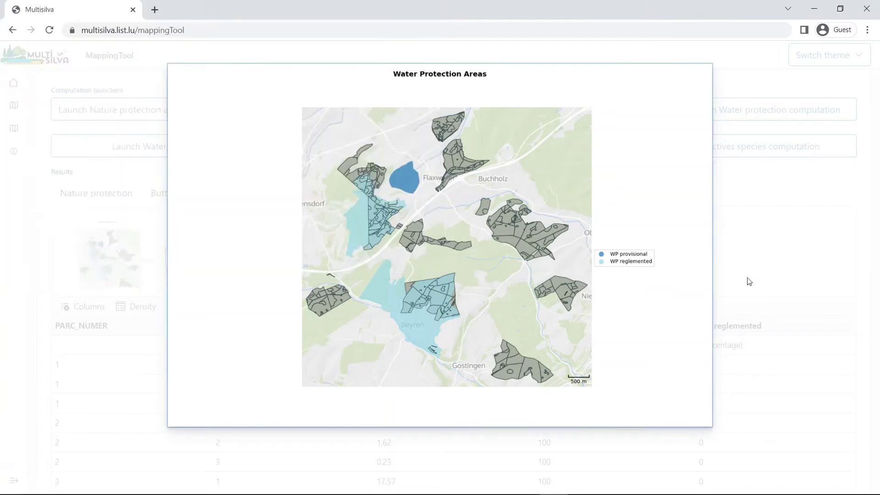
{"action": "left_click", "coordinate": [722, 271]}
Show page 3 of the water protection results table
{"action": "scroll", "coordinate": [414, 320], "scroll_direction": "down", "scroll_amount": 1}
{"action": "scroll", "coordinate": [415, 321], "scroll_direction": "down", "scroll_amount": 1}
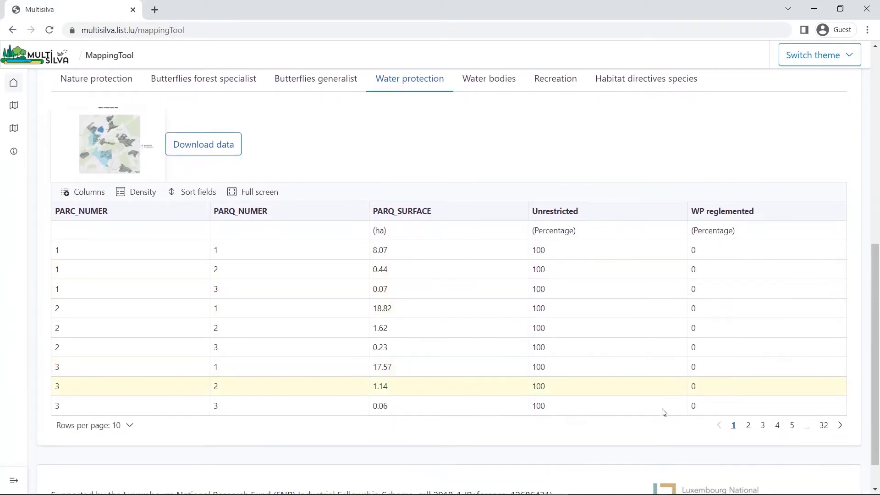
{"action": "left_click", "coordinate": [762, 426]}
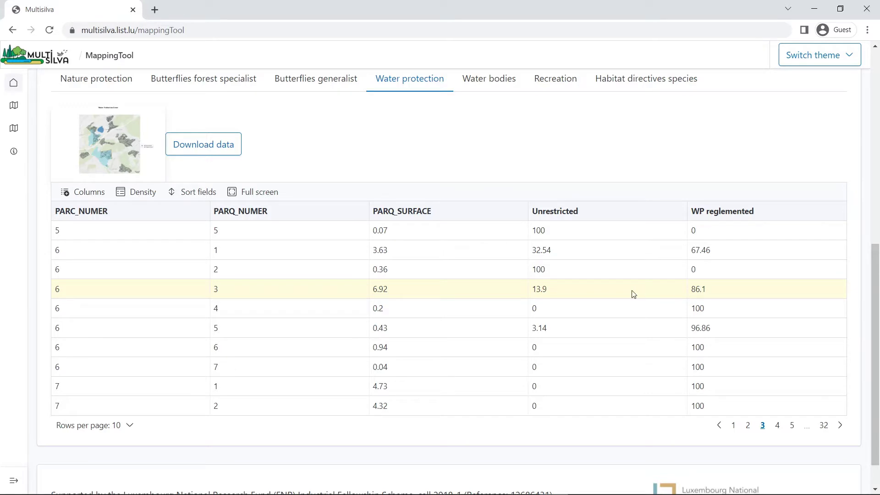
Download the water protection data as a CSV, review it in Excel, and close the workbook
{"action": "scroll", "coordinate": [633, 294], "scroll_direction": "up", "scroll_amount": 2}
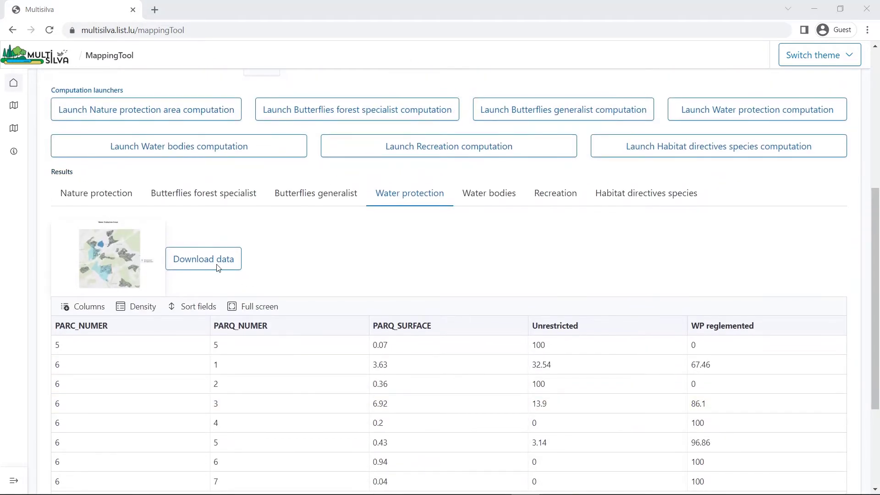
{"action": "left_click", "coordinate": [216, 266]}
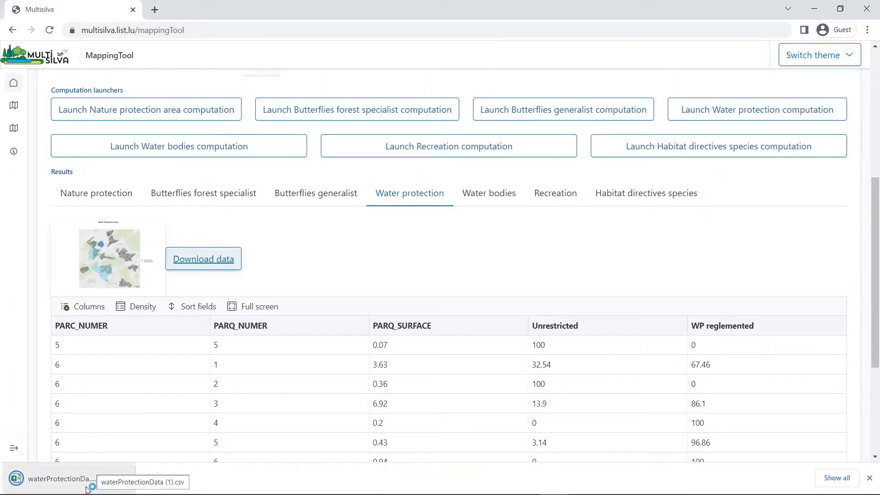
{"action": "left_click", "coordinate": [88, 489]}
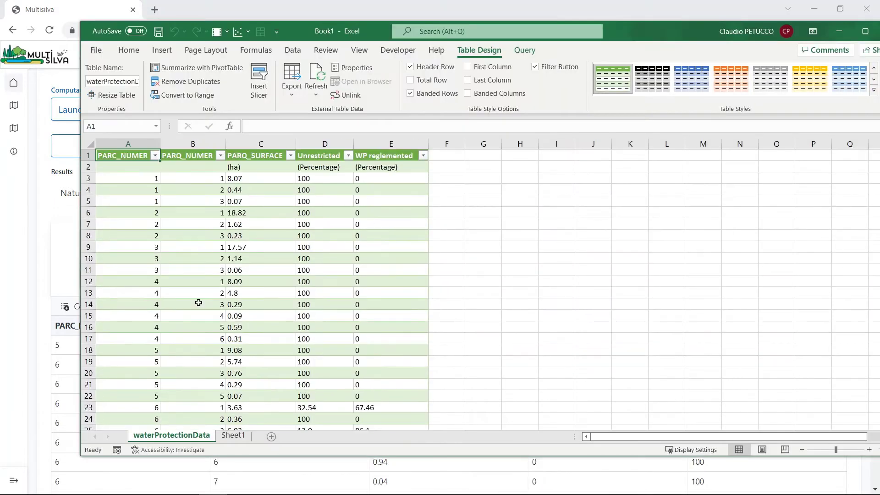
{"action": "scroll", "coordinate": [199, 302], "scroll_direction": "down", "scroll_amount": 20}
{"action": "scroll", "coordinate": [199, 302], "scroll_direction": "up", "scroll_amount": 6}
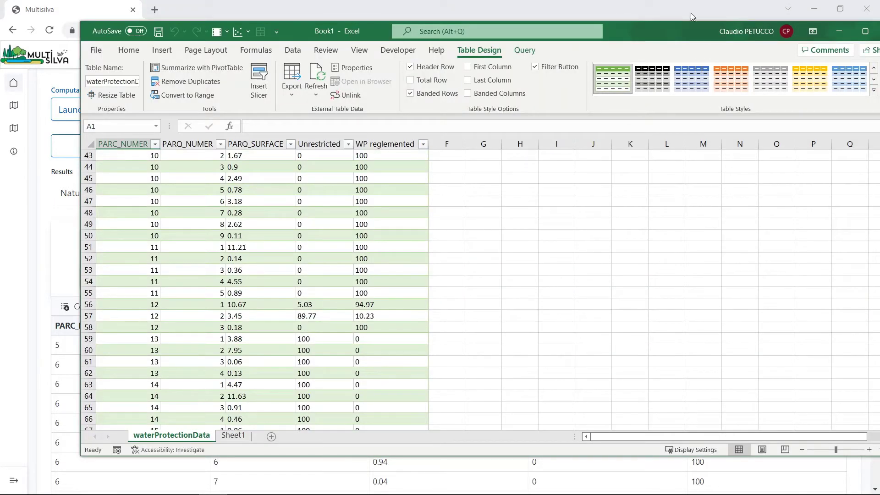
{"action": "left_click_drag", "start_coordinate": [691, 17], "coordinate": [581, 43]}
{"action": "left_click", "coordinate": [790, 39]}
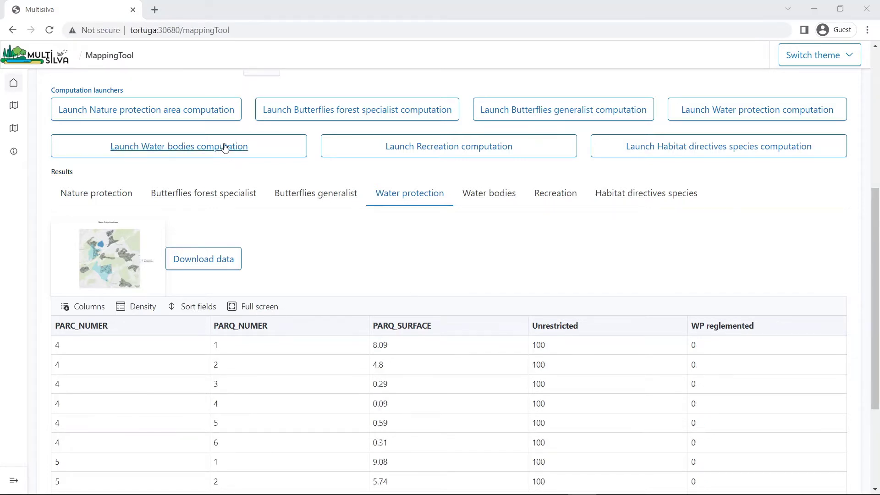
Launch the water bodies computation and examine its Rivers and creeks map and results table
{"action": "left_click", "coordinate": [232, 147]}
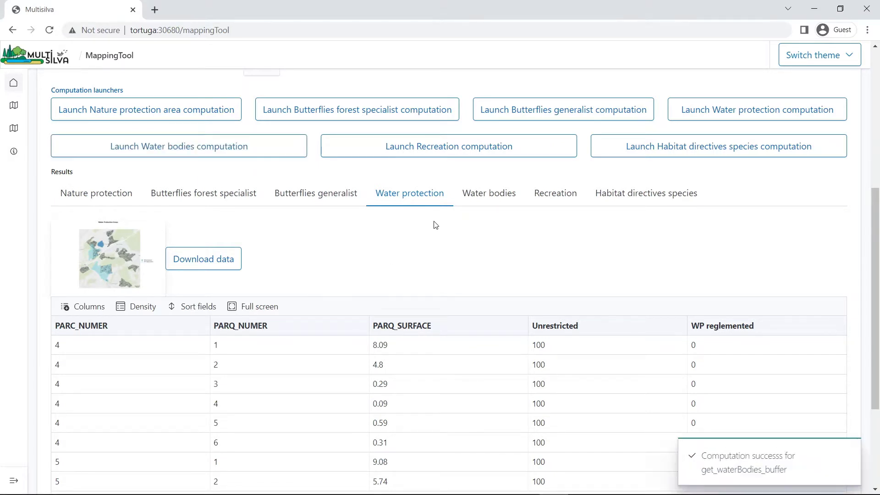
{"action": "left_click", "coordinate": [507, 197]}
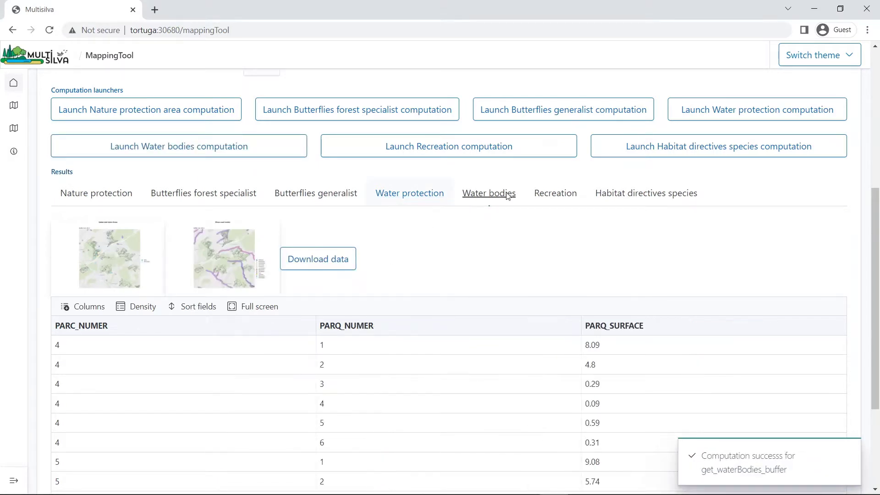
{"action": "left_click", "coordinate": [220, 270]}
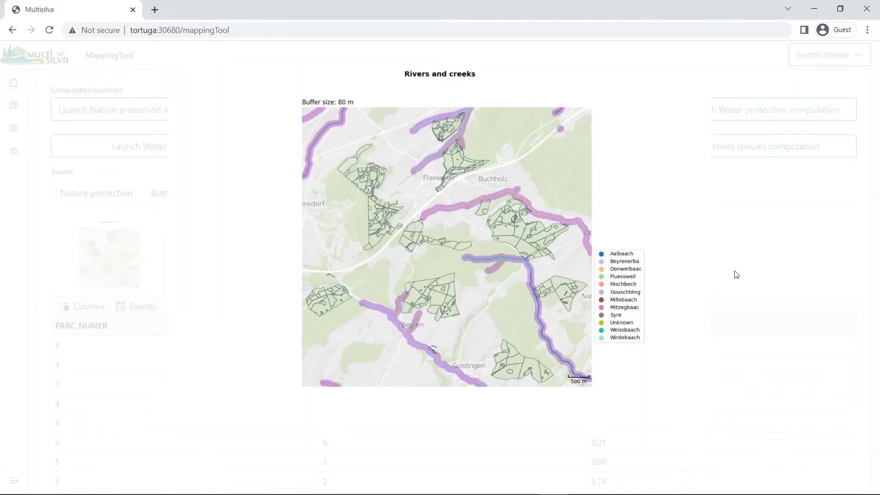
{"action": "left_click", "coordinate": [735, 274]}
{"action": "scroll", "coordinate": [678, 351], "scroll_direction": "down", "scroll_amount": 3}
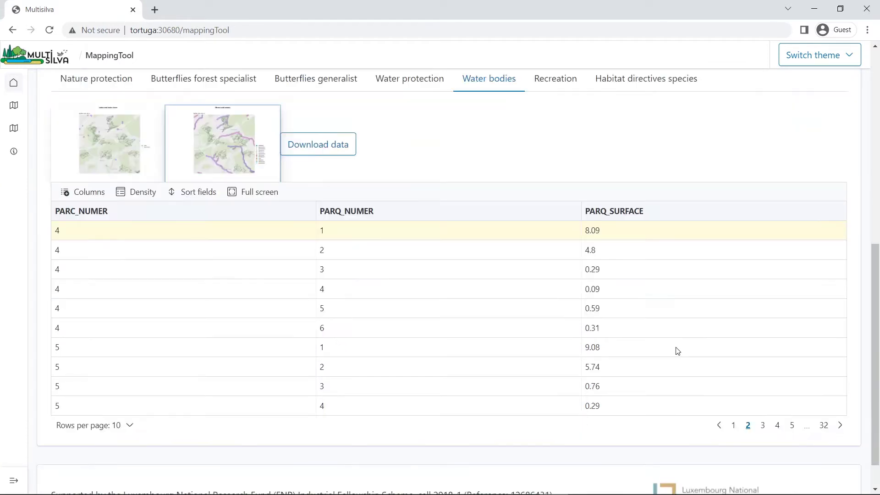
Using a buffer length of 130, launch the nature protection area computation and enlarge its results map
{"action": "scroll", "coordinate": [677, 350], "scroll_direction": "up", "scroll_amount": 5}
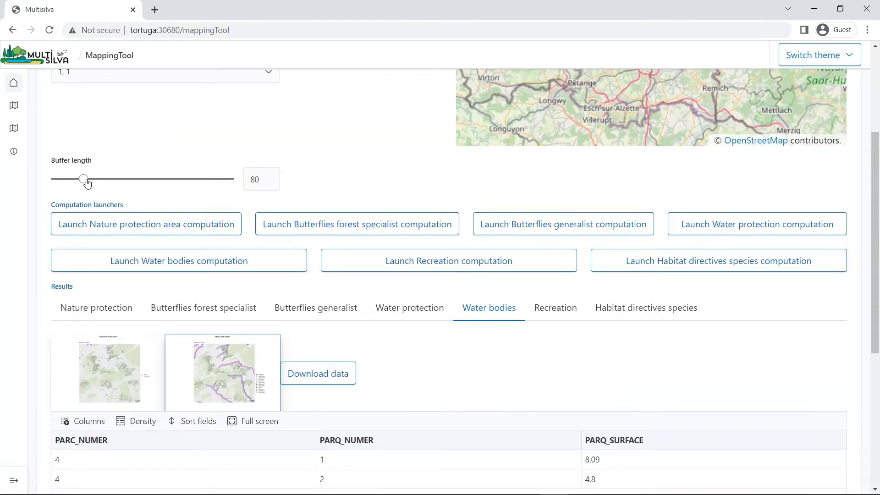
{"action": "left_click_drag", "start_coordinate": [84, 179], "coordinate": [101, 180]}
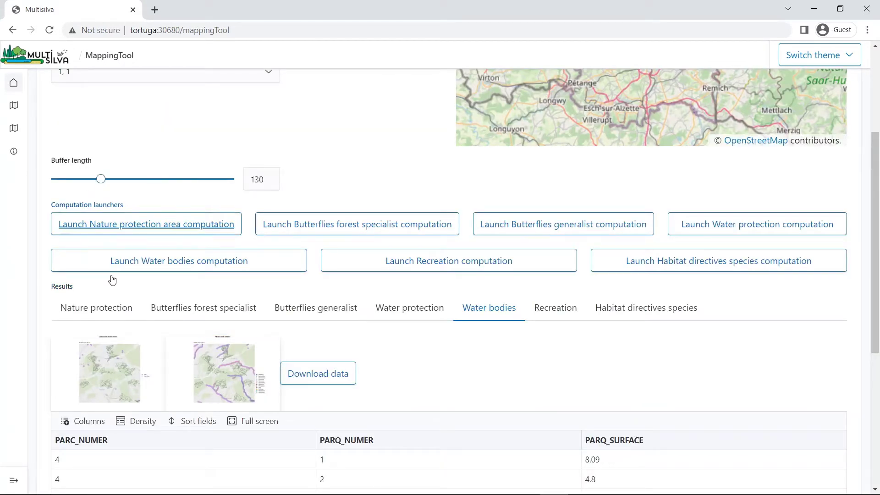
{"action": "left_click", "coordinate": [130, 226]}
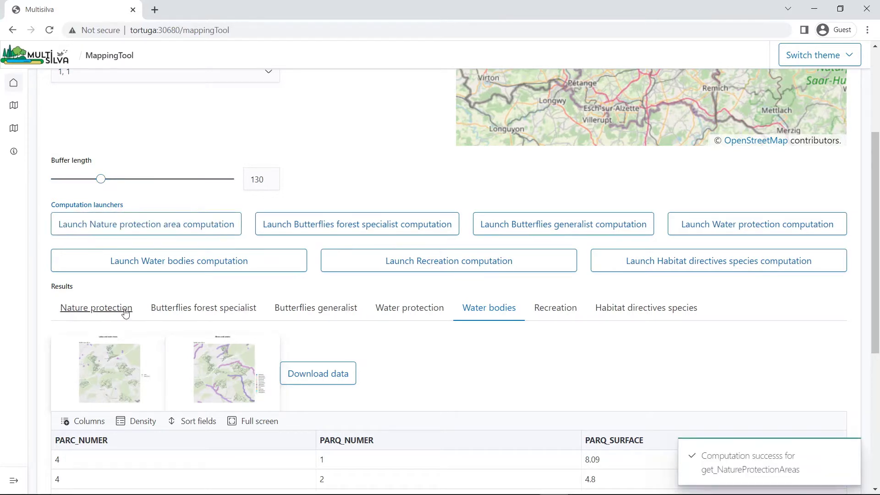
{"action": "left_click", "coordinate": [125, 313]}
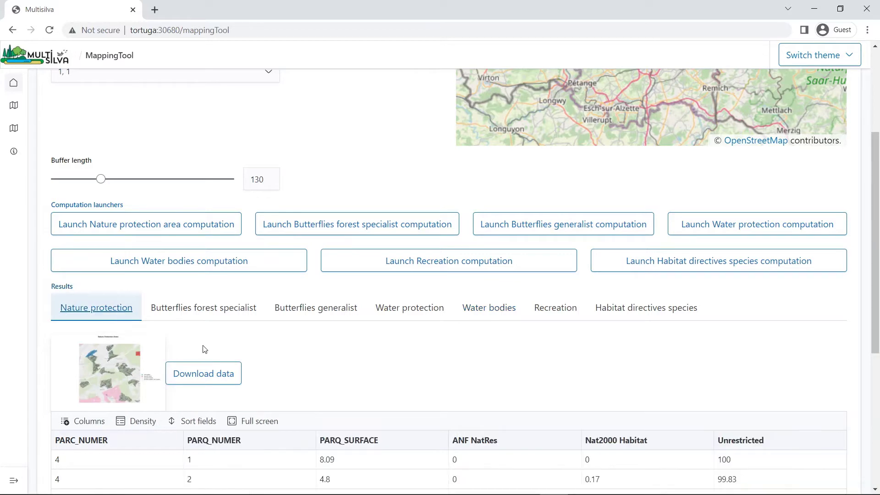
{"action": "scroll", "coordinate": [202, 350], "scroll_direction": "down", "scroll_amount": 3}
{"action": "left_click", "coordinate": [120, 211]}
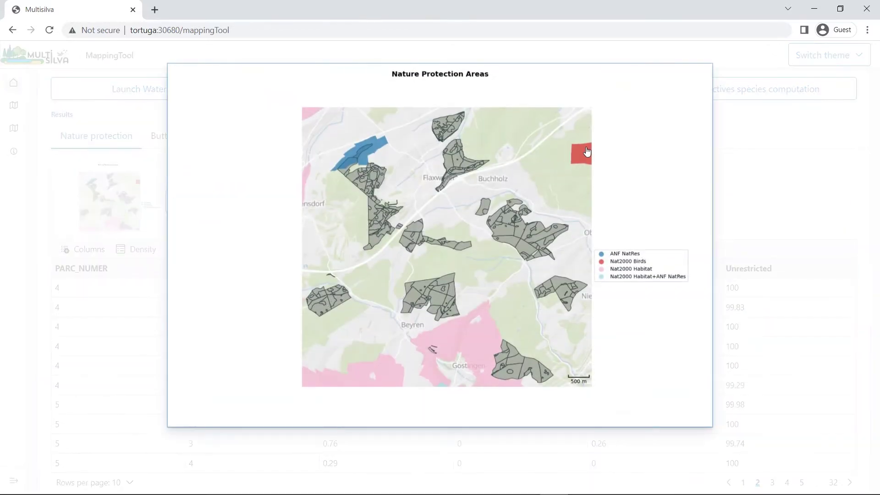
Launch the butterflies forest specialist computation and examine its results map and the full species names for PARC_NUMER 4, PARQ_NUMER 2
{"action": "left_click", "coordinate": [715, 292]}
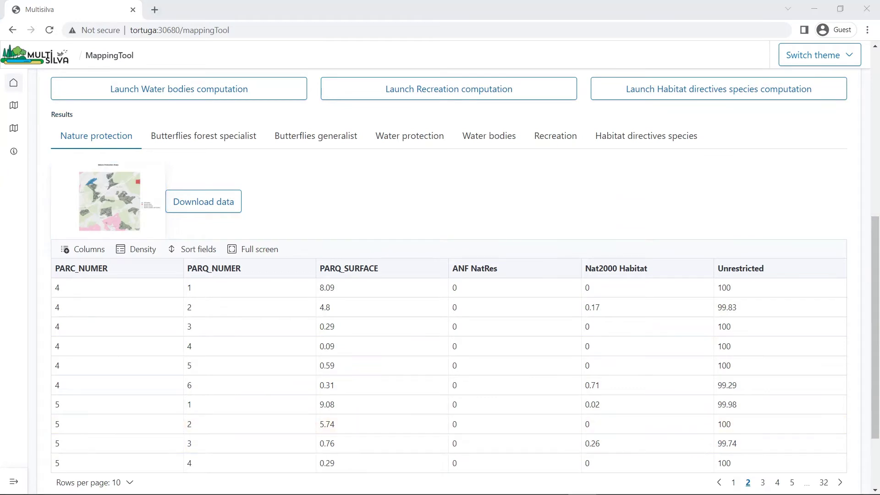
{"action": "scroll", "coordinate": [315, 349], "scroll_direction": "up", "scroll_amount": 4}
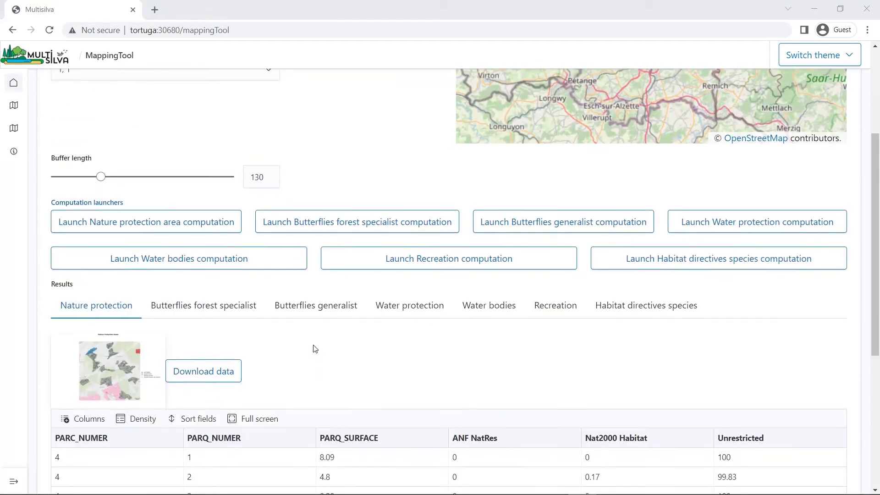
{"action": "left_click", "coordinate": [299, 226]}
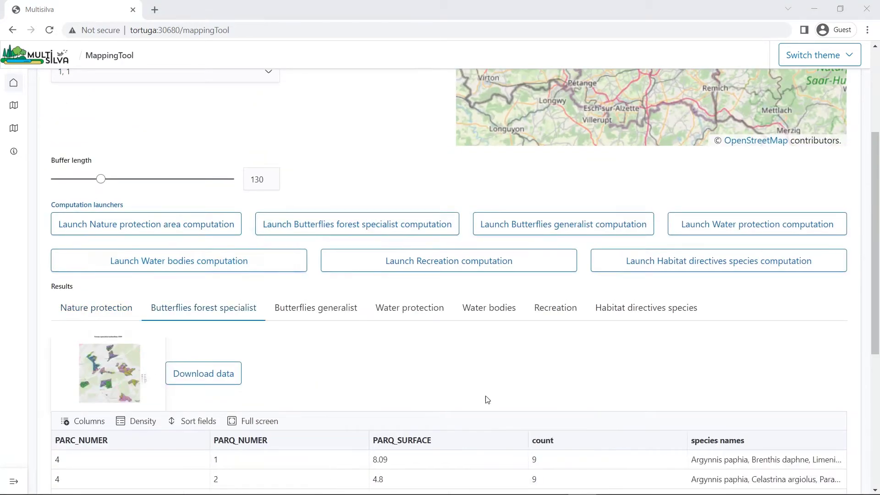
{"action": "scroll", "coordinate": [516, 365], "scroll_direction": "down", "scroll_amount": 4}
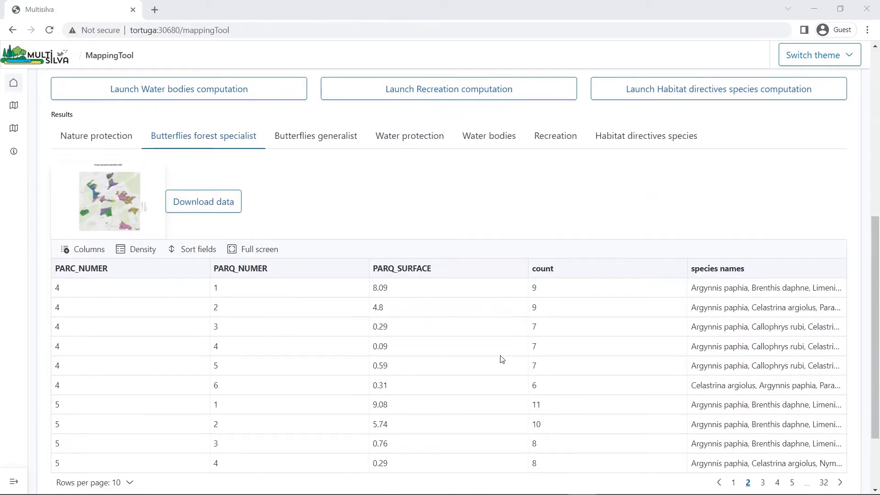
{"action": "left_click", "coordinate": [140, 207]}
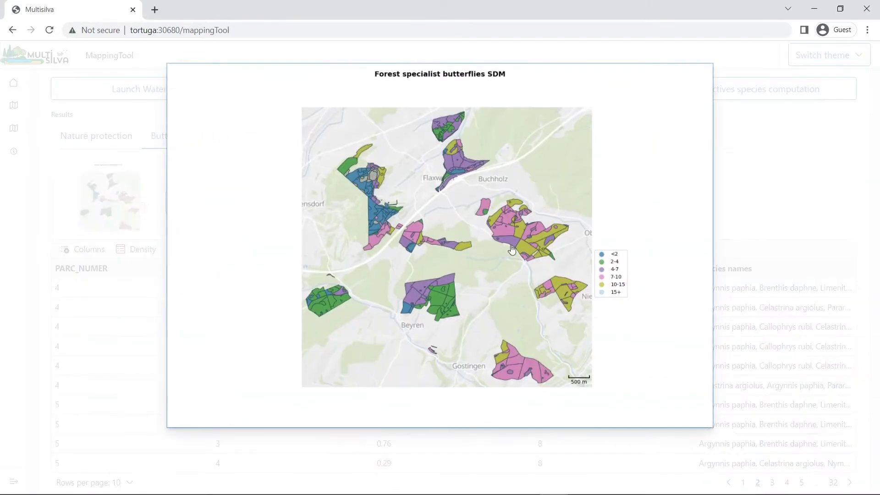
{"action": "key", "text": "Escape"}
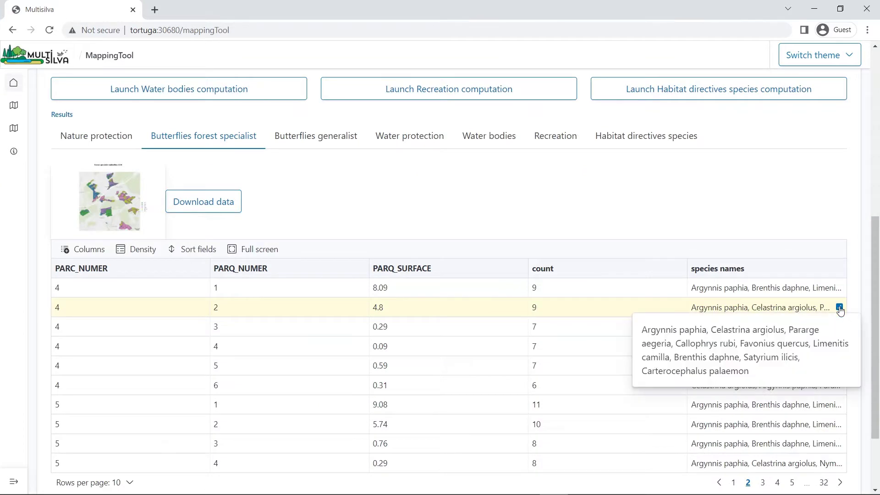
{"action": "left_click_drag", "start_coordinate": [677, 358], "coordinate": [739, 357]}
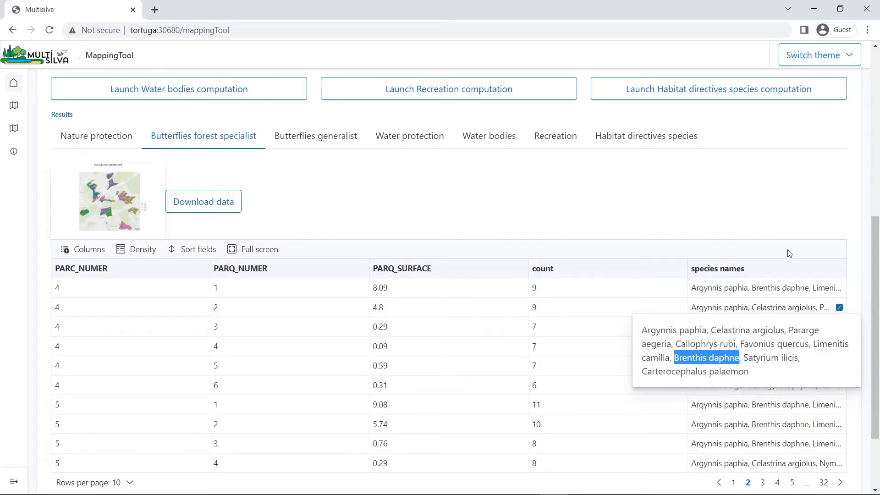
{"action": "left_click", "coordinate": [776, 222]}
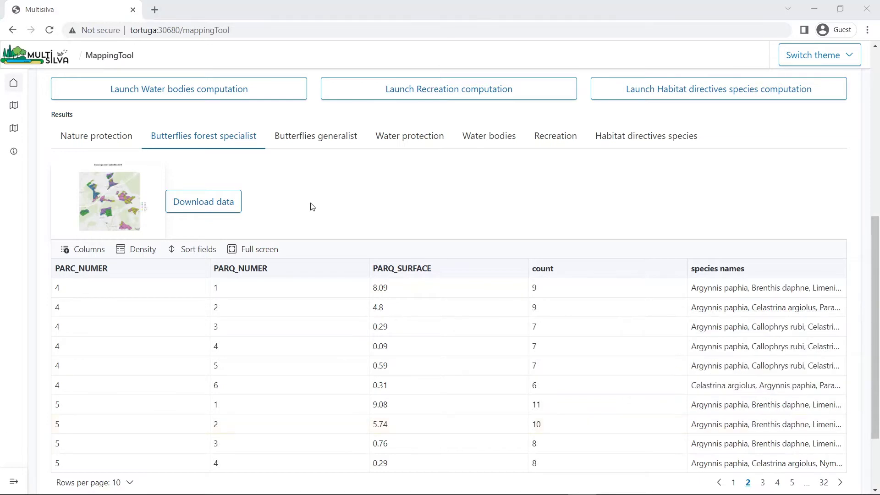
Launch the butterflies generalist computation and review its results map and table
{"action": "scroll", "coordinate": [318, 166], "scroll_direction": "up", "scroll_amount": 3}
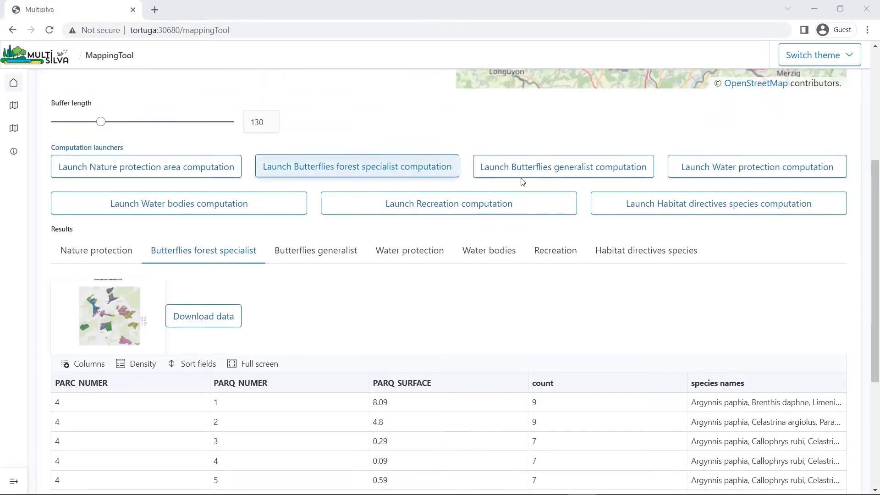
{"action": "left_click", "coordinate": [541, 176]}
{"action": "left_click", "coordinate": [316, 252]}
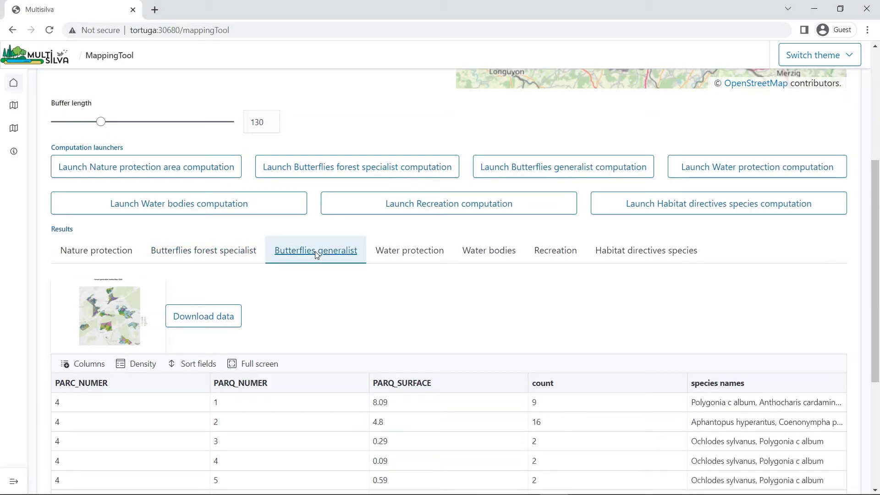
{"action": "scroll", "coordinate": [196, 359], "scroll_direction": "down", "scroll_amount": 2}
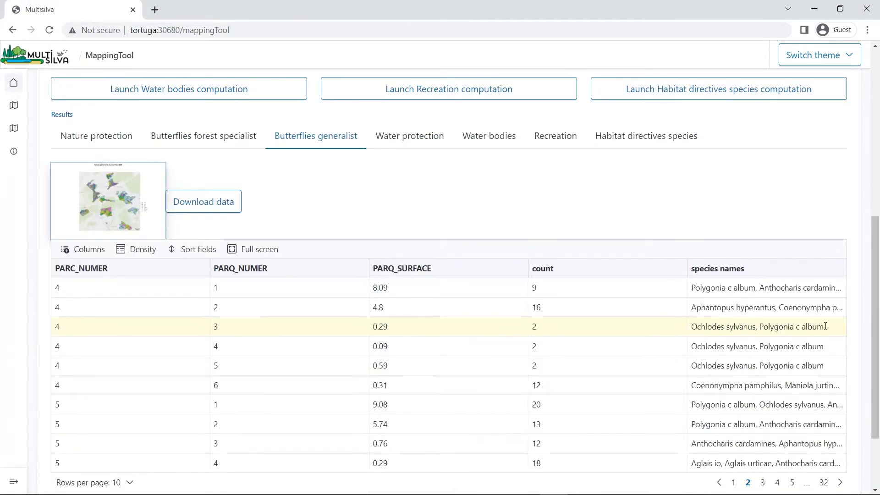
Launch the habitat directives species computation and examine its results map and the full species names for PARC_NUMER 4, PARQ_NUMER 1
{"action": "scroll", "coordinate": [637, 290], "scroll_direction": "up", "scroll_amount": 2}
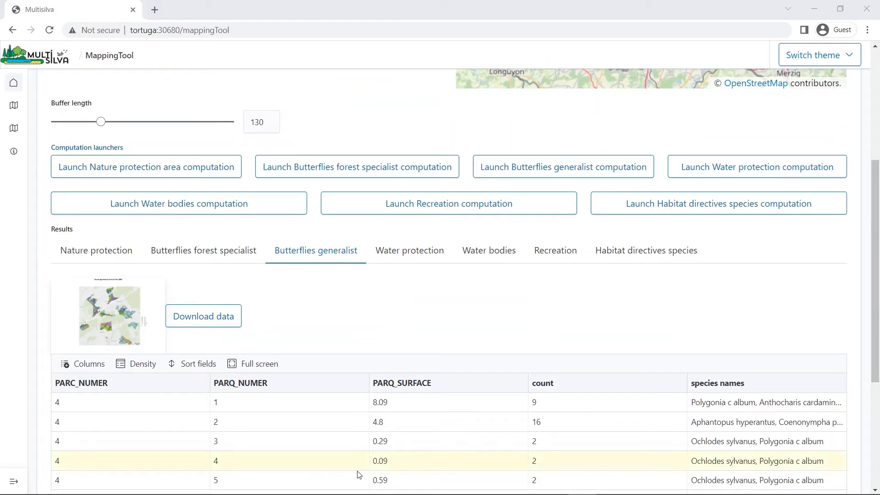
{"action": "left_click", "coordinate": [695, 201]}
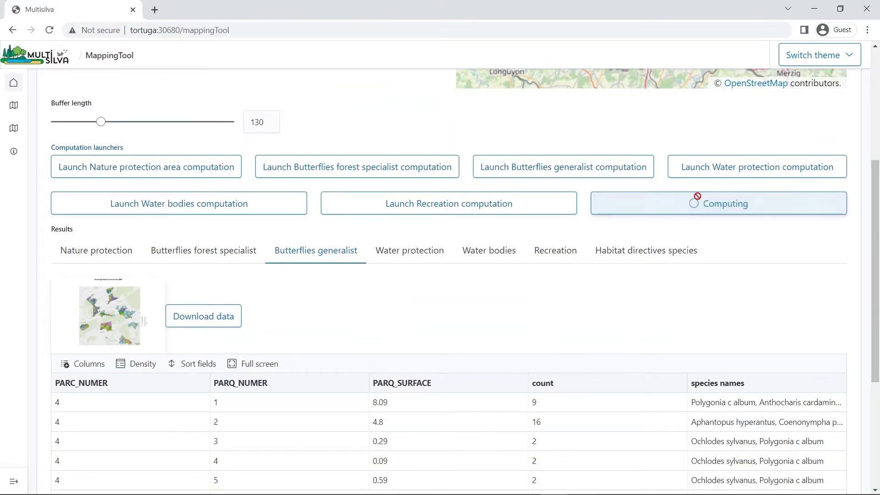
{"action": "left_click", "coordinate": [627, 253]}
{"action": "scroll", "coordinate": [623, 295], "scroll_direction": "down", "scroll_amount": 4}
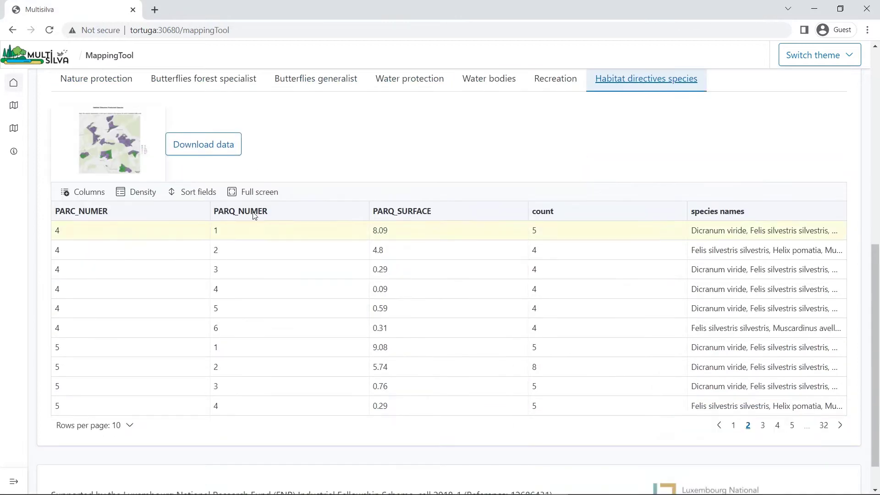
{"action": "left_click", "coordinate": [133, 161]}
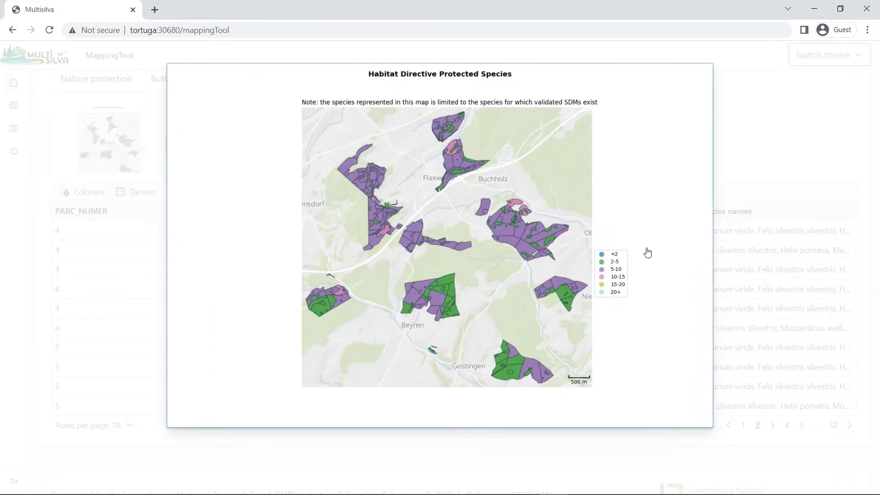
{"action": "left_click", "coordinate": [769, 200]}
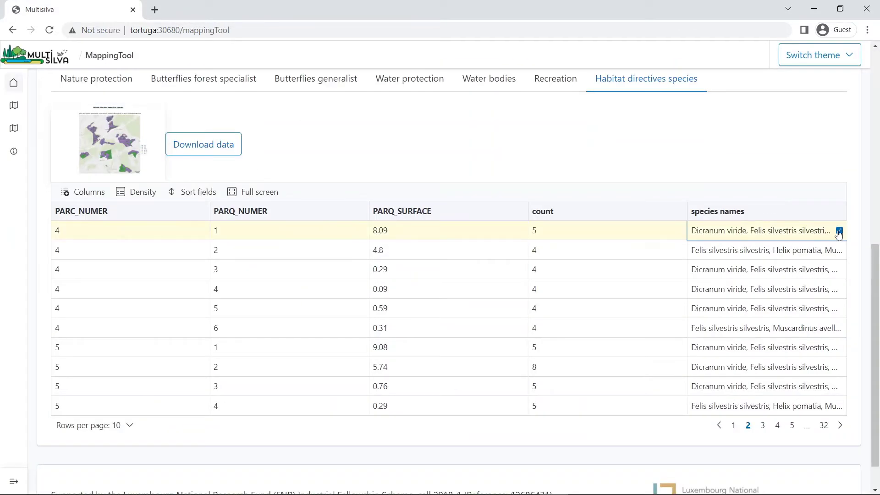
{"action": "left_click", "coordinate": [838, 231]}
{"action": "left_click_drag", "start_coordinate": [753, 270], "coordinate": [842, 268]}
Launch the recreation computation and display its result maps and table
{"action": "scroll", "coordinate": [606, 378], "scroll_direction": "up", "scroll_amount": 5}
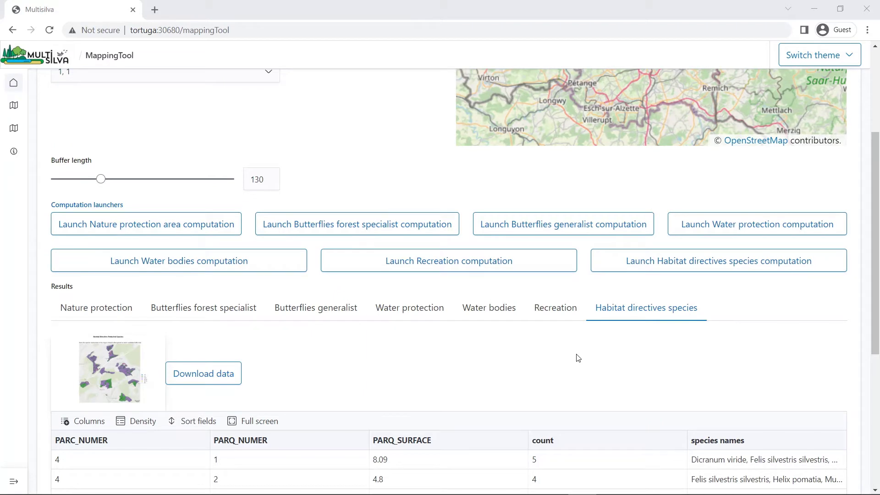
{"action": "left_click", "coordinate": [507, 262]}
{"action": "left_click", "coordinate": [555, 308]}
{"action": "scroll", "coordinate": [555, 311], "scroll_direction": "down", "scroll_amount": 5}
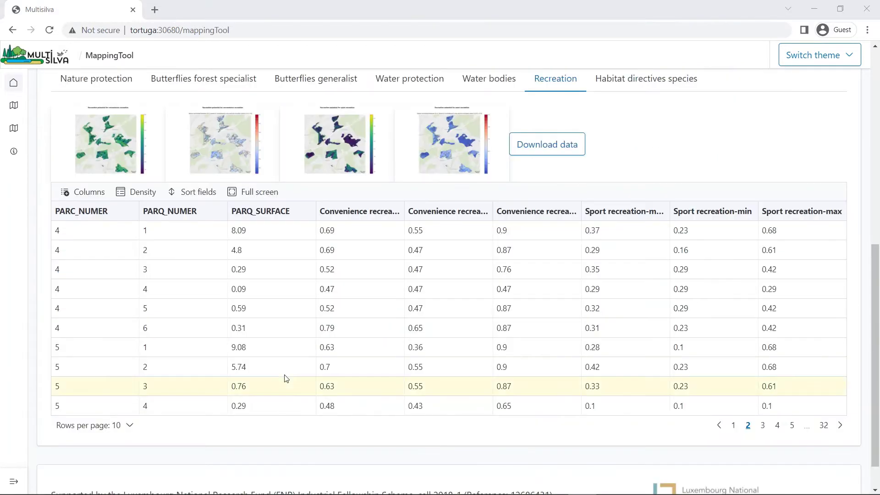
{"action": "scroll", "coordinate": [284, 379], "scroll_direction": "up", "scroll_amount": 1}
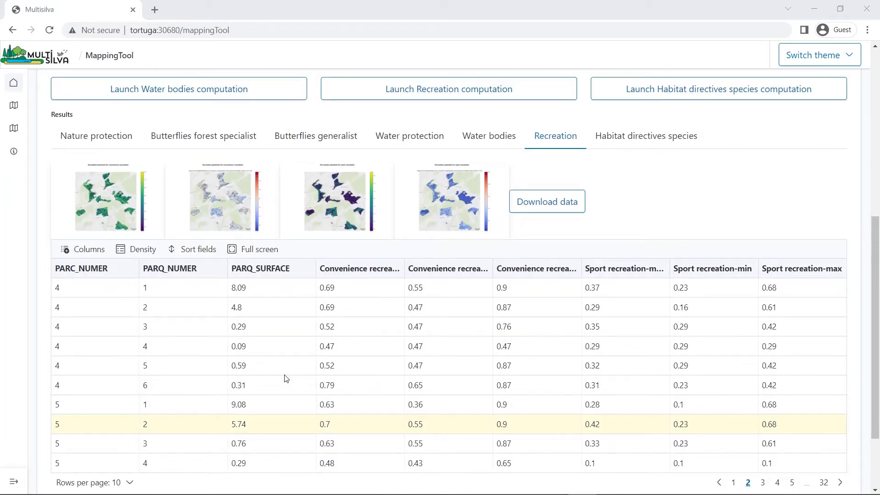
Enlarge and examine the maps of convenience and sport recreation potential normalised to Luxembourg's recorded values
{"action": "left_click", "coordinate": [198, 210]}
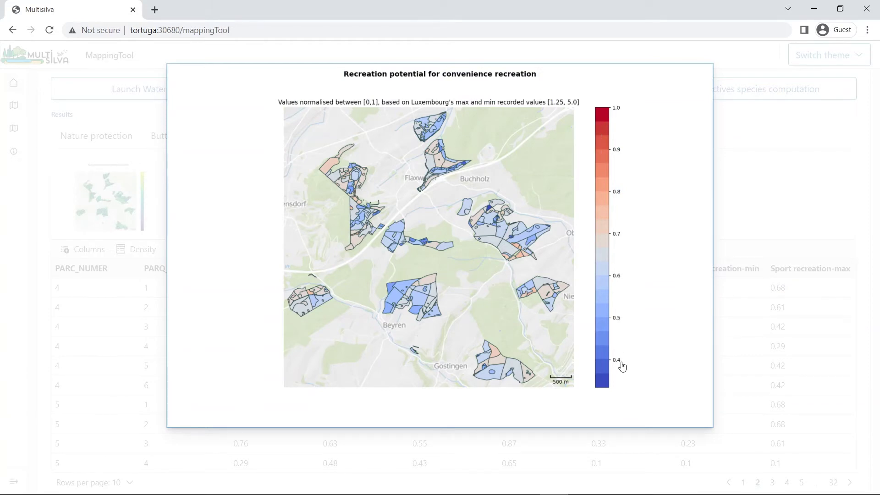
{"action": "left_click", "coordinate": [852, 158]}
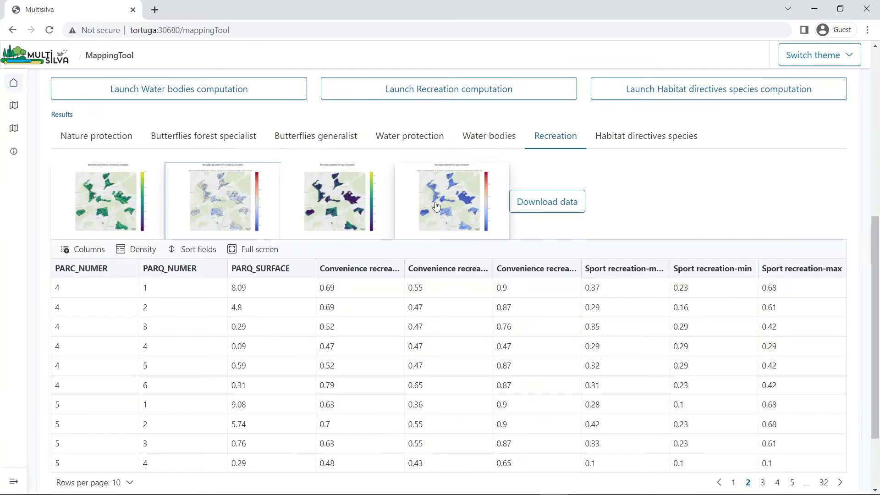
{"action": "left_click", "coordinate": [465, 205]}
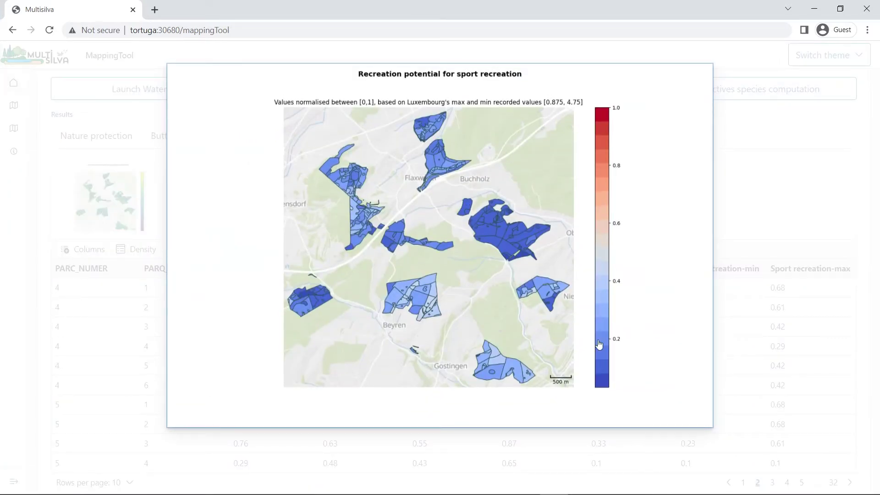
{"action": "left_click", "coordinate": [813, 161]}
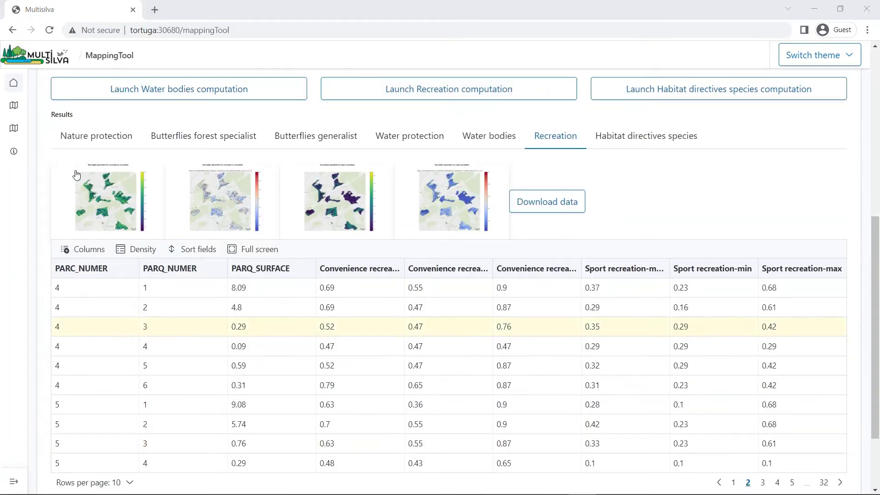
In the Simulation tool, load the shapefile Mam_shape.zip and inspect its parcels on the map
{"action": "scroll", "coordinate": [32, 133], "scroll_direction": "up", "scroll_amount": 4}
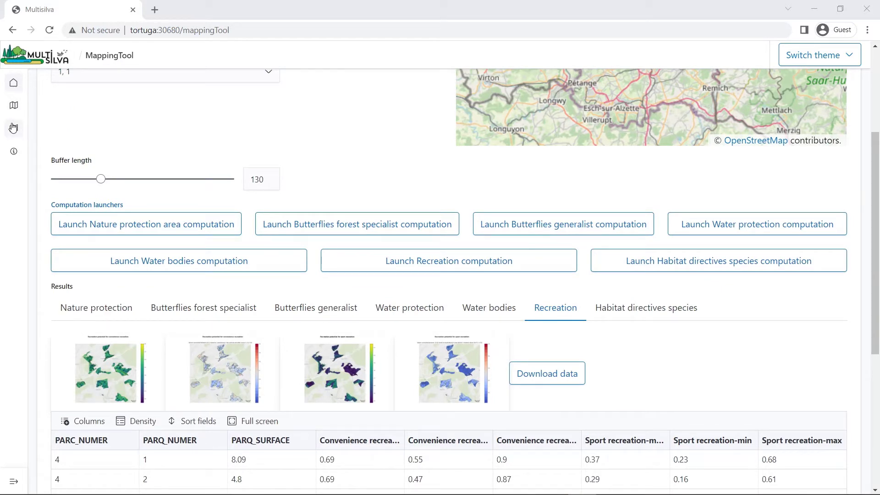
{"action": "left_click", "coordinate": [14, 127]}
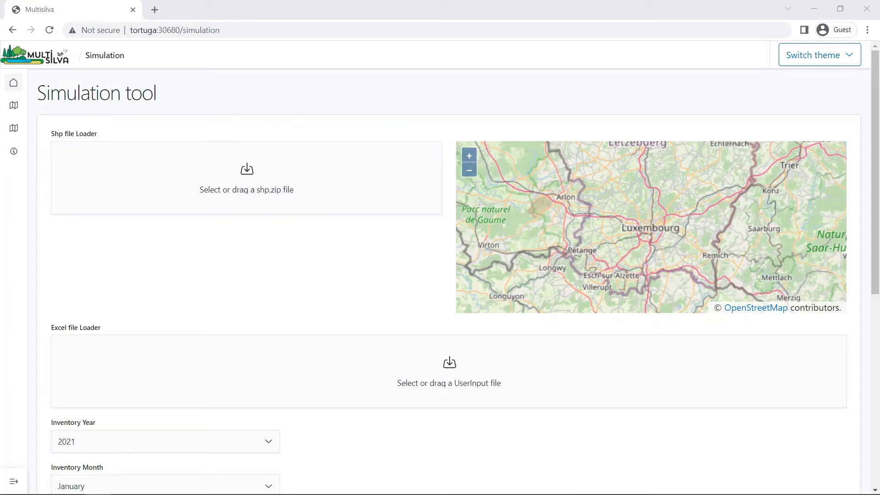
{"action": "left_click_drag", "start_coordinate": [66, 265], "coordinate": [253, 192]}
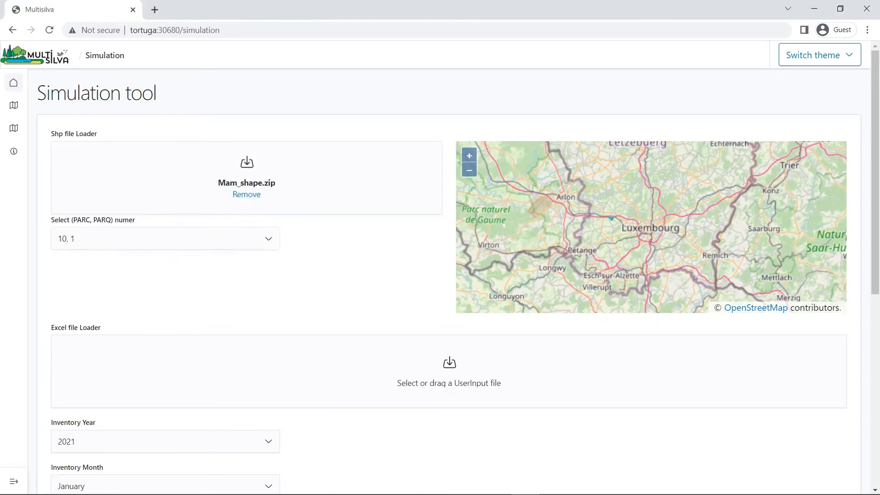
{"action": "scroll", "coordinate": [614, 215], "scroll_direction": "up", "scroll_amount": 5}
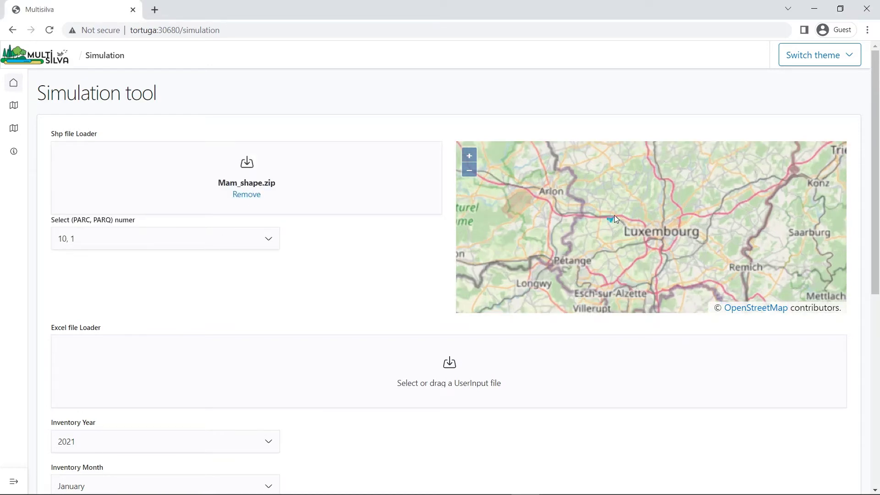
{"action": "scroll", "coordinate": [611, 224], "scroll_direction": "up", "scroll_amount": 3}
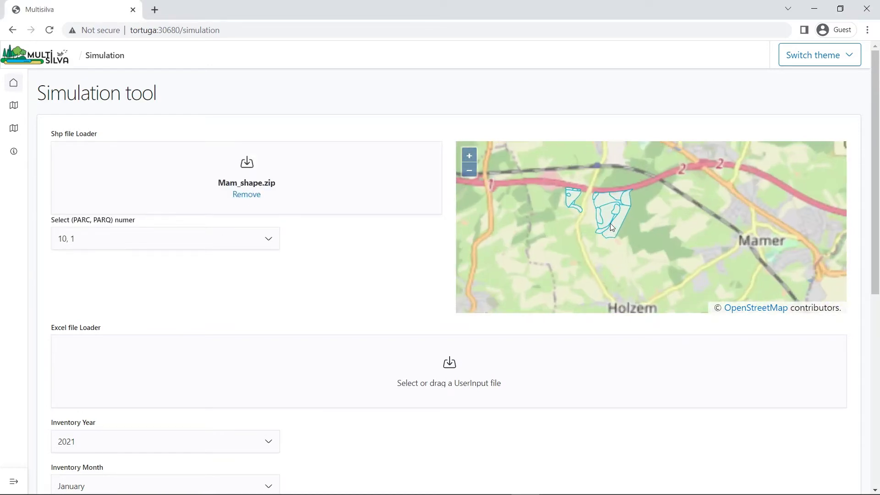
{"action": "left_click_drag", "start_coordinate": [611, 181], "coordinate": [621, 189]}
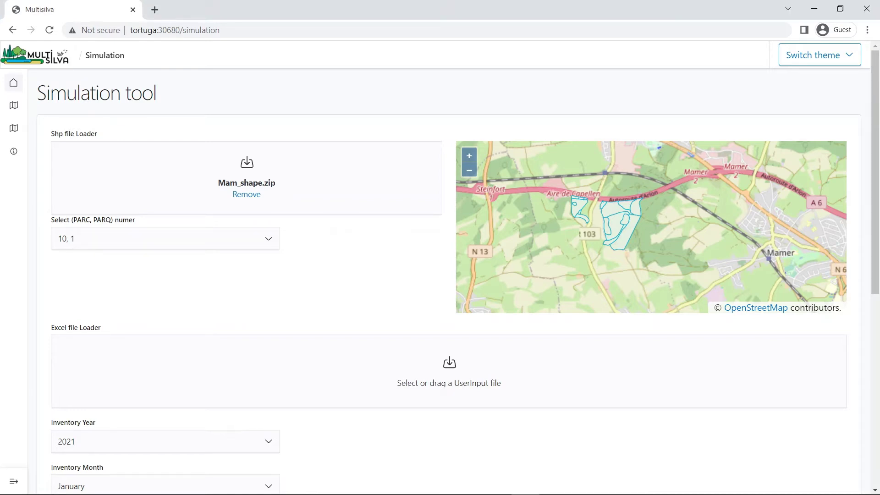
Load the Excel inventory MAMER, CNE._1741_2017_ESSENCES.xls and set the inventory date to February 2019
{"action": "left_click_drag", "start_coordinate": [2, 339], "coordinate": [460, 386]}
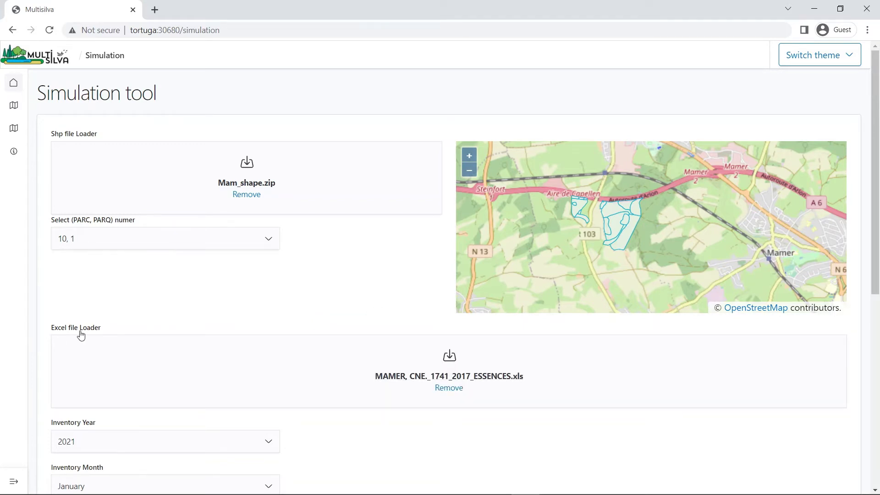
{"action": "scroll", "coordinate": [175, 344], "scroll_direction": "down", "scroll_amount": 4}
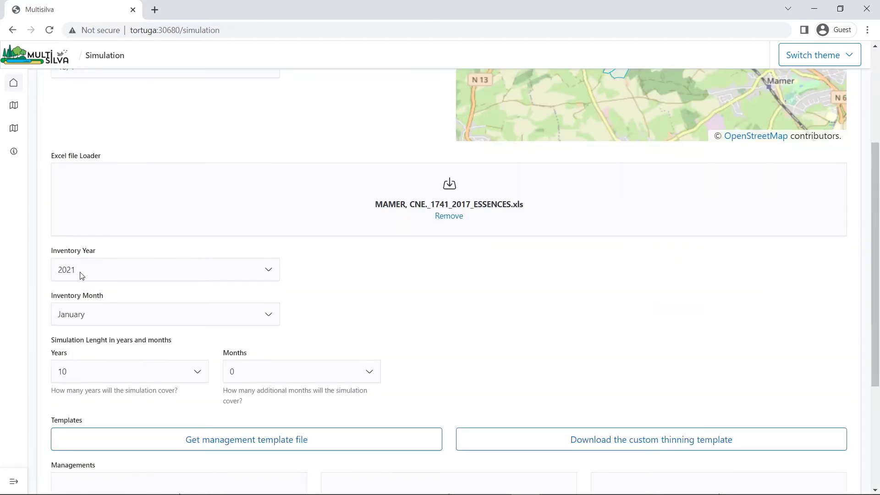
{"action": "left_click", "coordinate": [81, 275]}
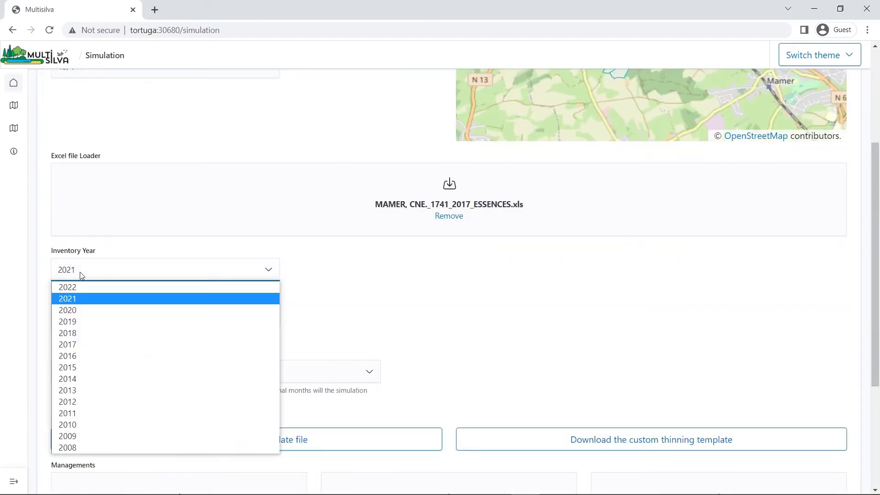
{"action": "left_click", "coordinate": [82, 321]}
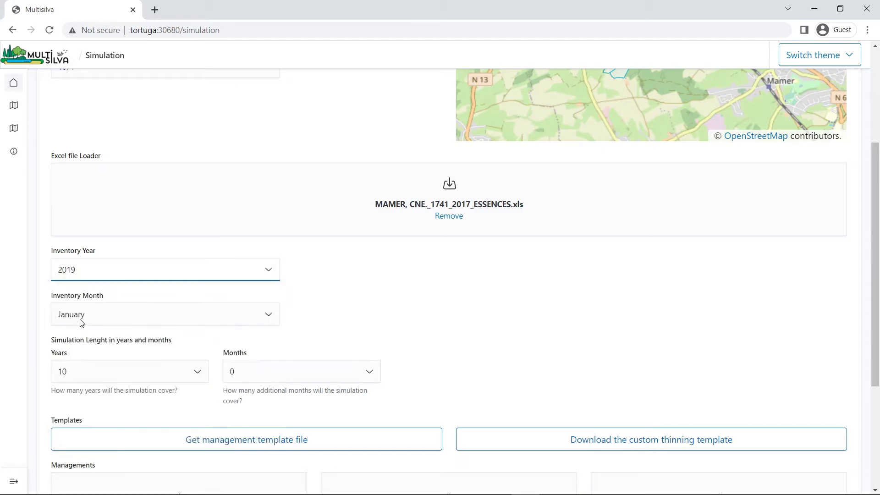
{"action": "left_click", "coordinate": [118, 316]}
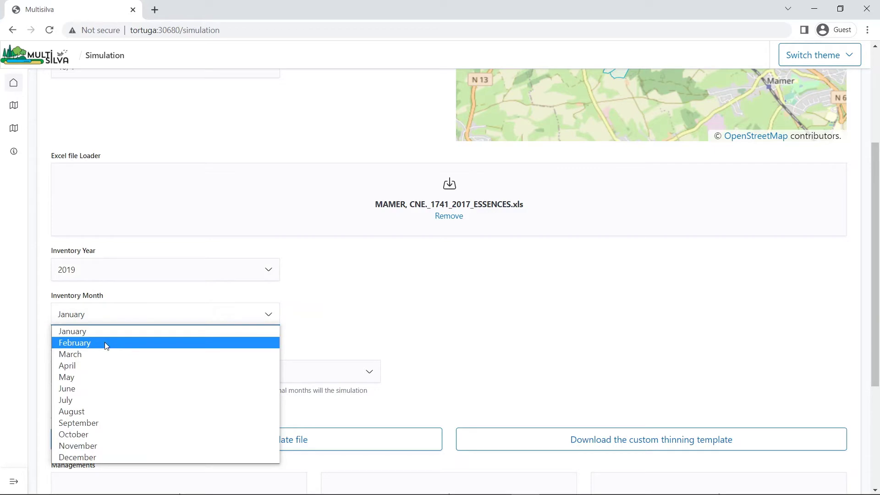
{"action": "left_click", "coordinate": [106, 344]}
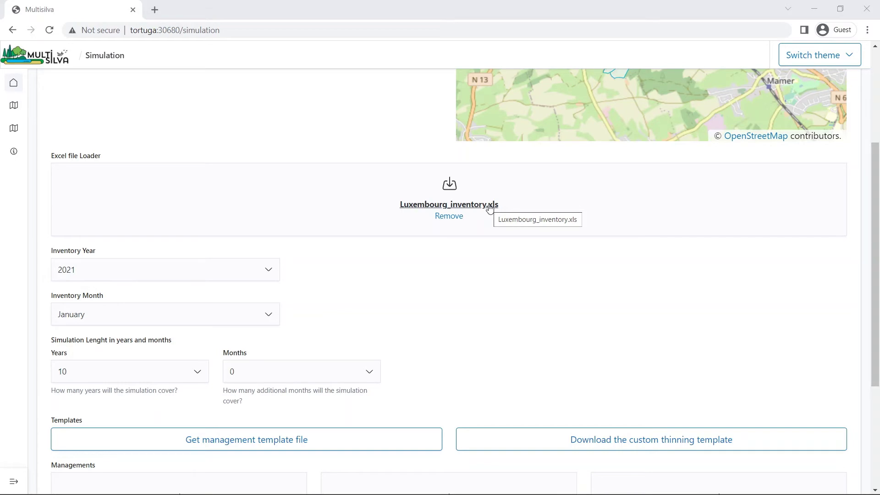
Open the Luxembourg_inventory.xls file and examine its inventory columns
{"action": "left_click", "coordinate": [490, 205]}
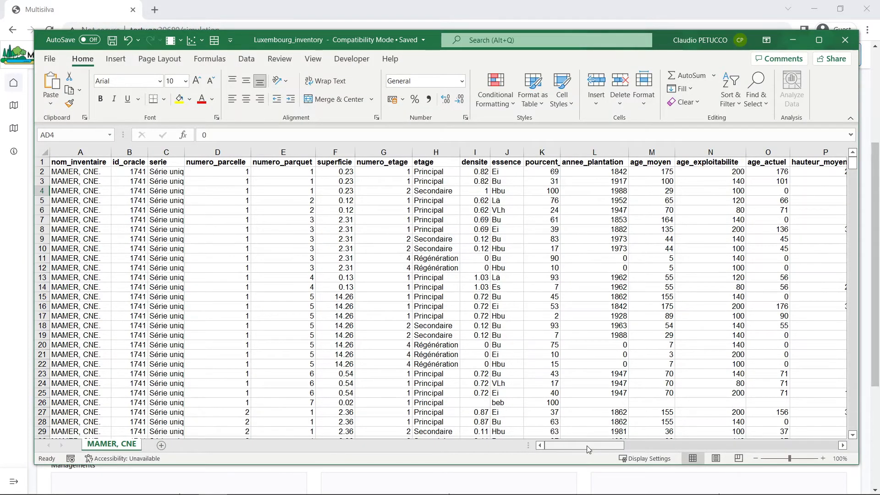
{"action": "left_click_drag", "start_coordinate": [588, 449], "coordinate": [684, 451]}
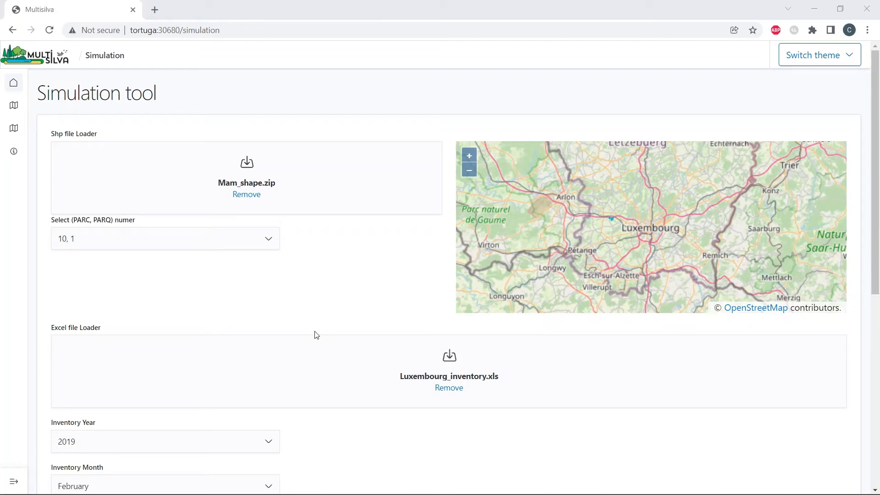
Download the management template from the Simulation page and save it as Alternative1
{"action": "scroll", "coordinate": [315, 335], "scroll_direction": "down", "scroll_amount": 3}
{"action": "scroll", "coordinate": [316, 335], "scroll_direction": "down", "scroll_amount": 3}
{"action": "left_click", "coordinate": [250, 384]}
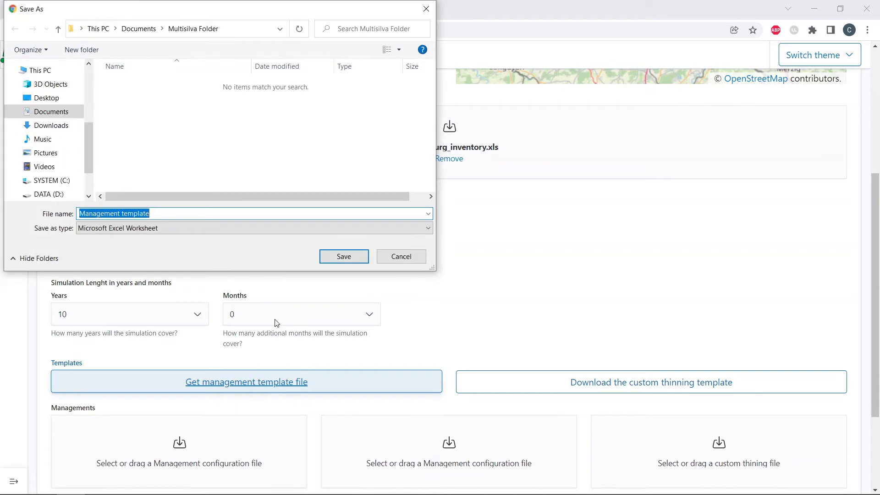
{"action": "type", "text": "Alternative1"}
{"action": "key", "text": "Return"}
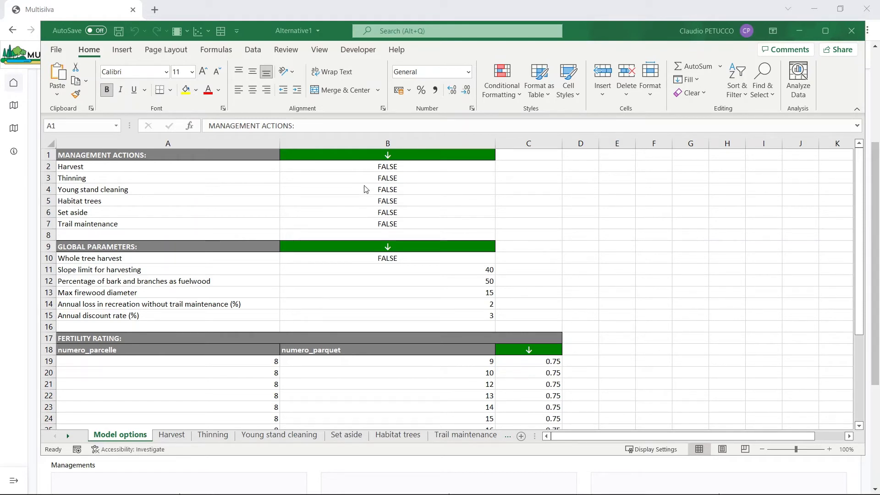
Switch the Harvest and Thinning management actions to TRUE and back to FALSE in the Alternative1 model options
{"action": "left_click", "coordinate": [414, 178]}
{"action": "left_click", "coordinate": [493, 166]}
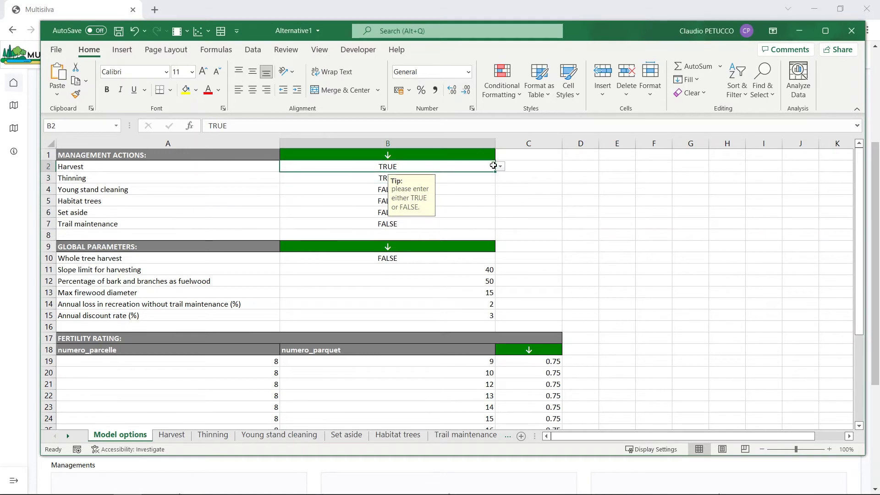
{"action": "left_click", "coordinate": [499, 166]}
{"action": "left_click", "coordinate": [487, 182]}
{"action": "left_click", "coordinate": [487, 178]}
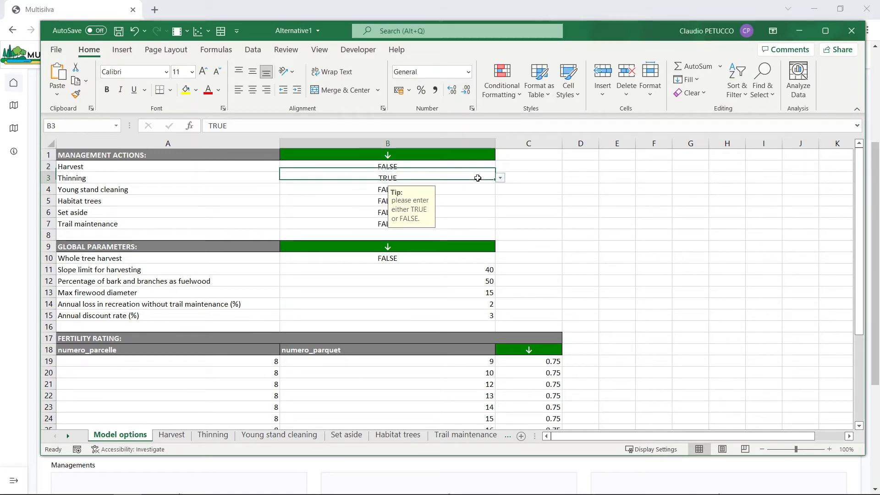
{"action": "left_click", "coordinate": [499, 178]}
{"action": "left_click", "coordinate": [486, 194]}
{"action": "left_click", "coordinate": [528, 212]}
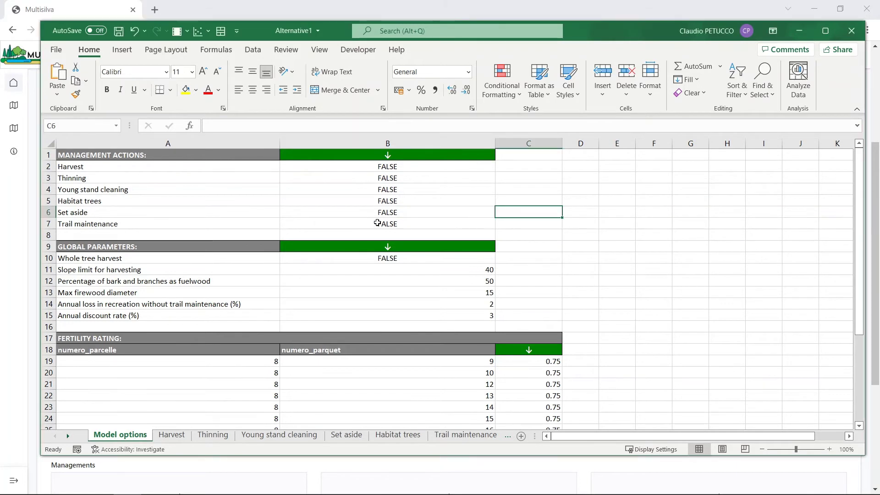
Set the Trail maintenance management action to TRUE in the Alternative1 model options
{"action": "left_click", "coordinate": [378, 224]}
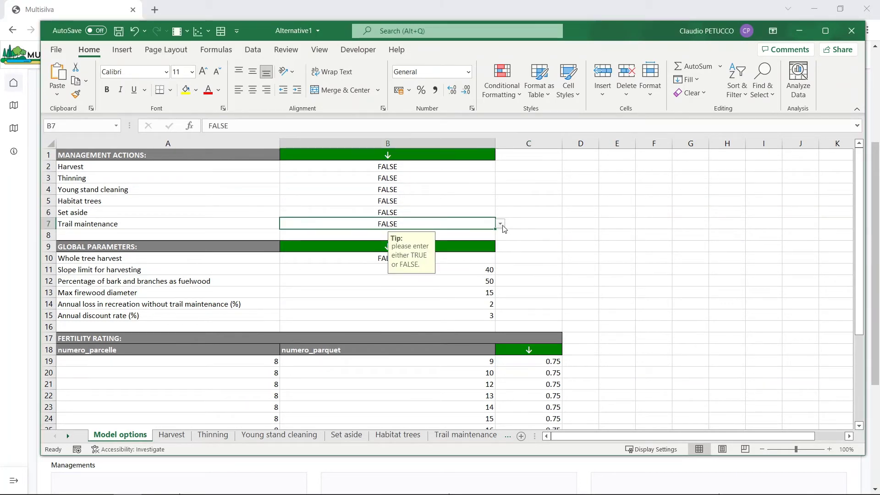
{"action": "left_click", "coordinate": [500, 224]}
{"action": "left_click", "coordinate": [500, 230]}
{"action": "left_click", "coordinate": [579, 249]}
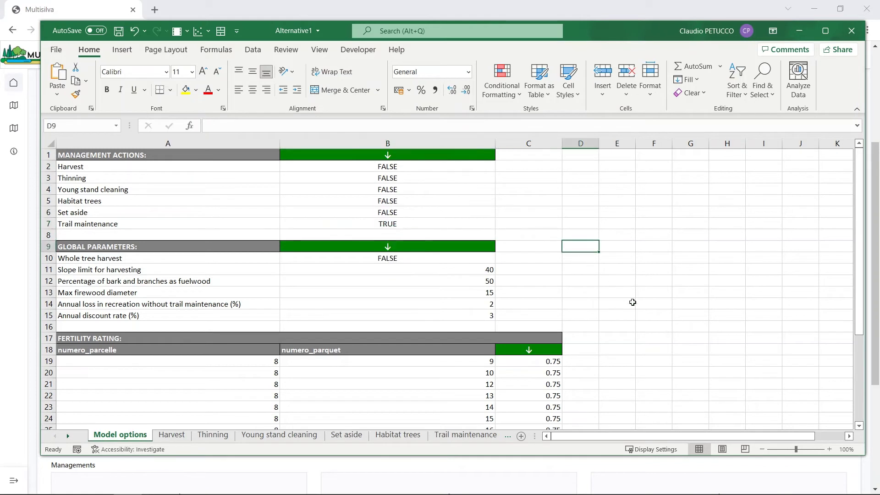
In the Trail maintenance sheet, set the type to Low for parcel 8, parquet 10 and High for parcel 8, parquet 9
{"action": "left_click", "coordinate": [471, 439]}
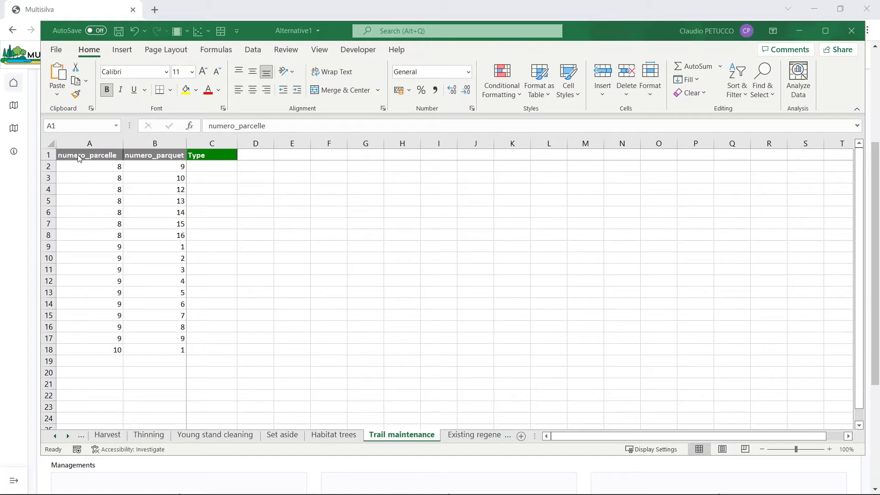
{"action": "left_click", "coordinate": [228, 178]}
{"action": "left_click", "coordinate": [242, 178]}
{"action": "left_click", "coordinate": [221, 189]}
{"action": "left_click", "coordinate": [216, 165]}
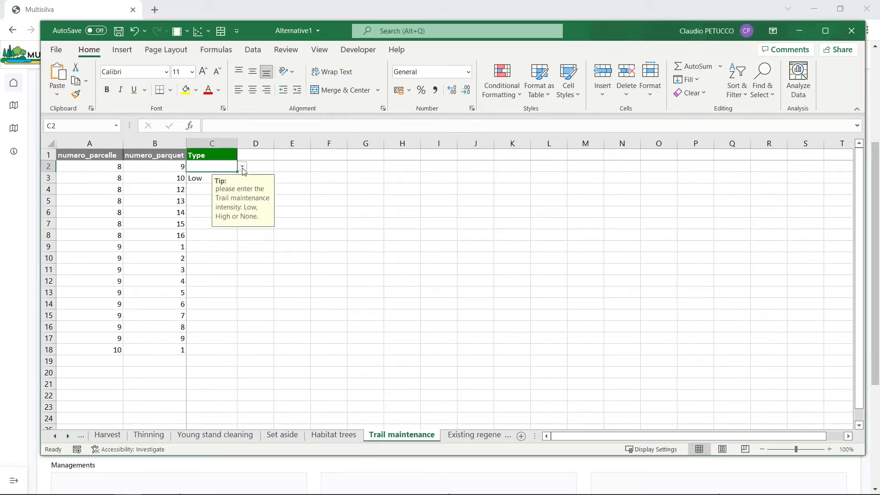
{"action": "left_click", "coordinate": [243, 166]}
{"action": "left_click", "coordinate": [226, 183]}
Set trail maintenance to High for parcel 8, parquet 16 and Low for parcel 9, parquet 7, and save the workbook
{"action": "left_click", "coordinate": [220, 234]}
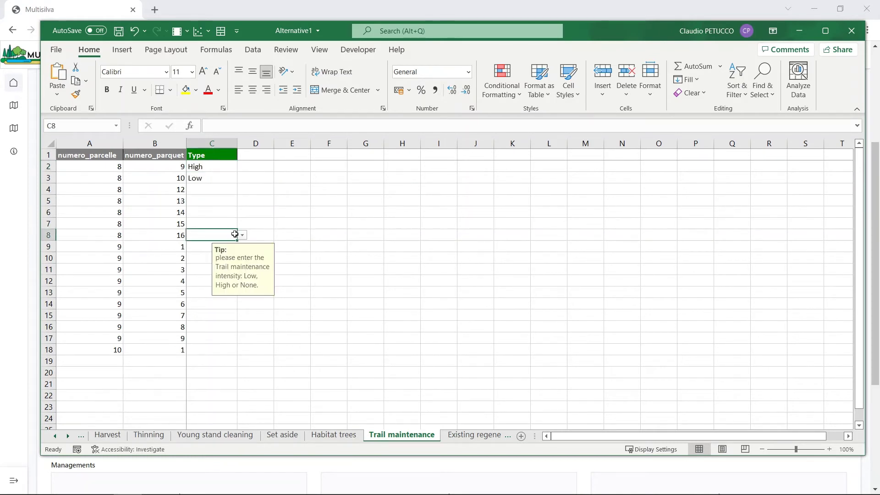
{"action": "left_click", "coordinate": [243, 235]}
{"action": "left_click", "coordinate": [207, 252]}
{"action": "left_click", "coordinate": [199, 316]}
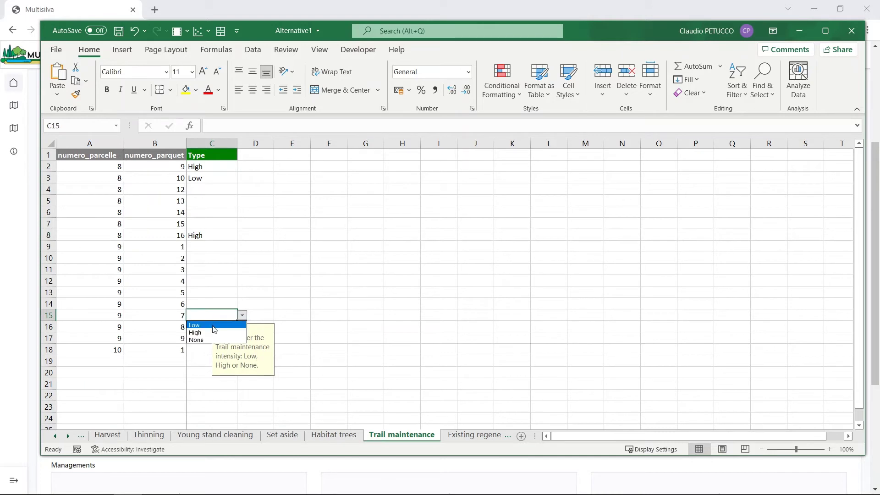
{"action": "type", "text": "Low"}
{"action": "left_click", "coordinate": [118, 31]}
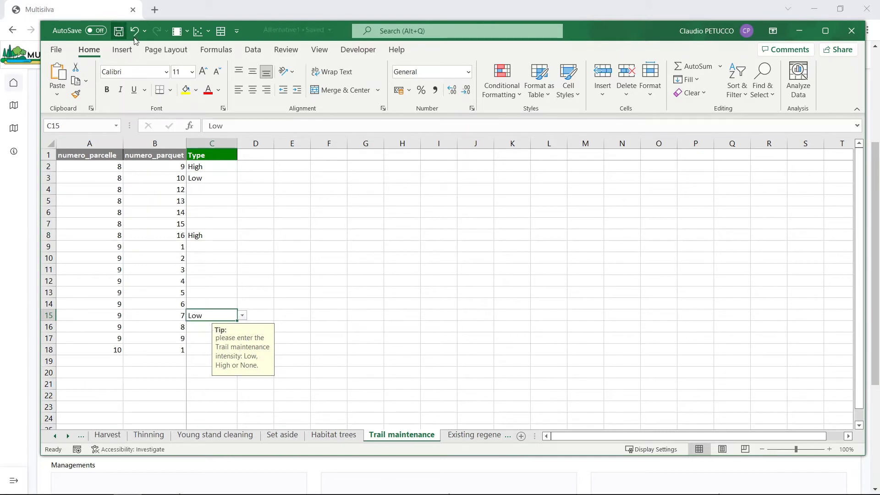
Switch to the Multisilva Simulation page in Chrome and load Alternative1.xlsx as the first management configuration file
{"action": "key", "text": "alt+Tab"}
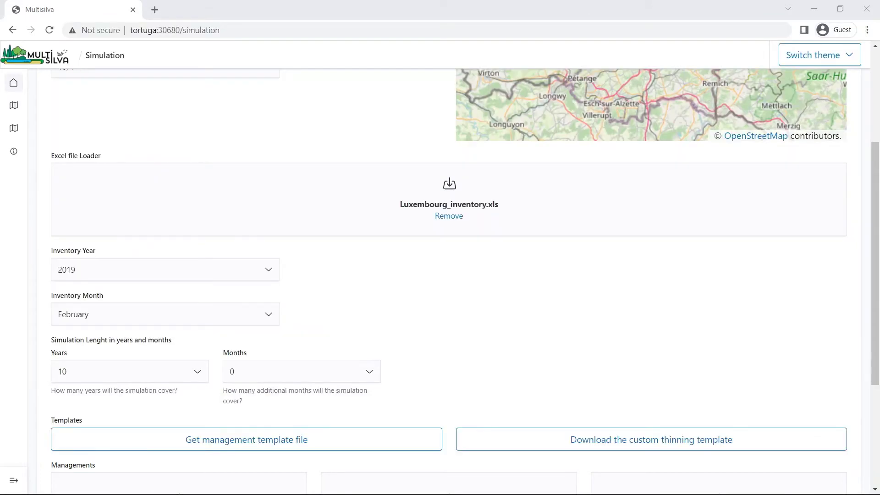
{"action": "scroll", "coordinate": [353, 245], "scroll_direction": "down", "scroll_amount": 4}
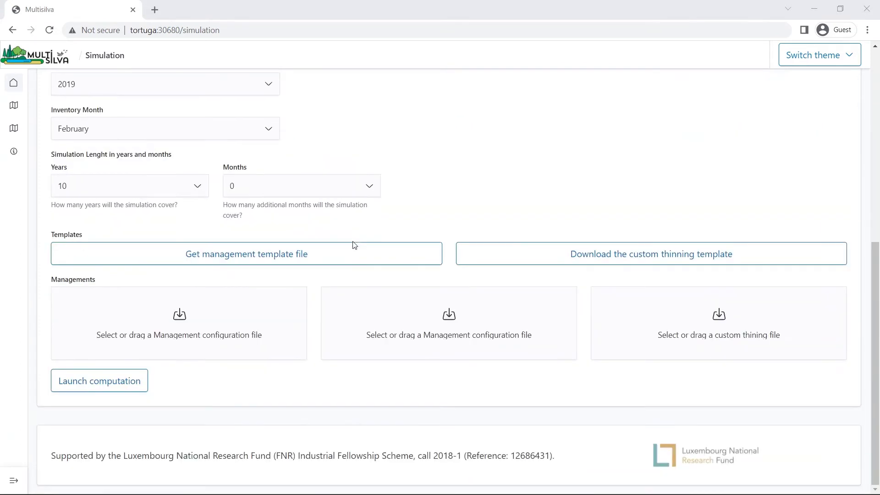
{"action": "left_click", "coordinate": [132, 323]}
{"action": "left_click_drag", "start_coordinate": [1, 284], "coordinate": [193, 337]}
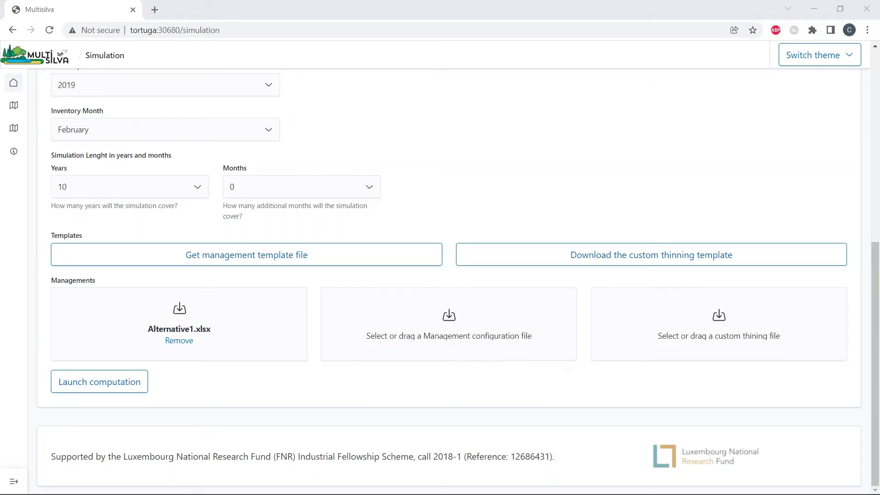
Download another copy of the management template and save it as Alternative2
{"action": "left_click", "coordinate": [283, 262]}
{"action": "left_click", "coordinate": [282, 262]}
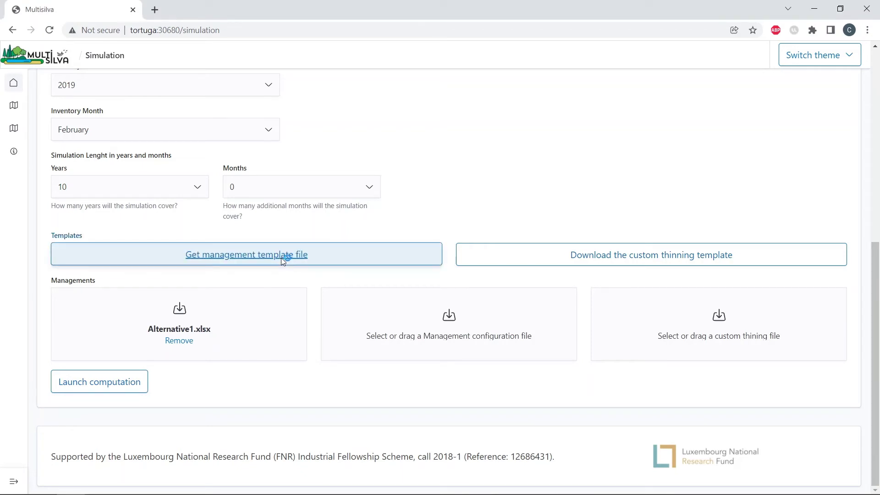
{"action": "type", "text": "Alternat"}
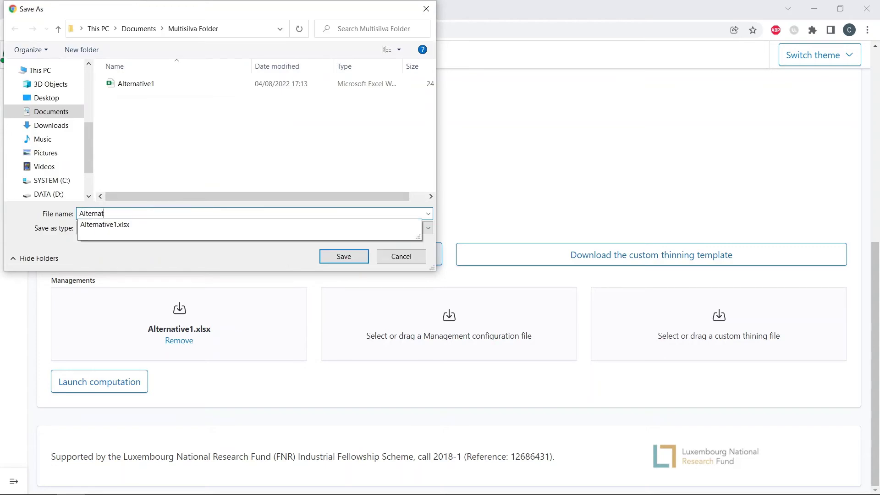
{"action": "type", "text": "ive2"}
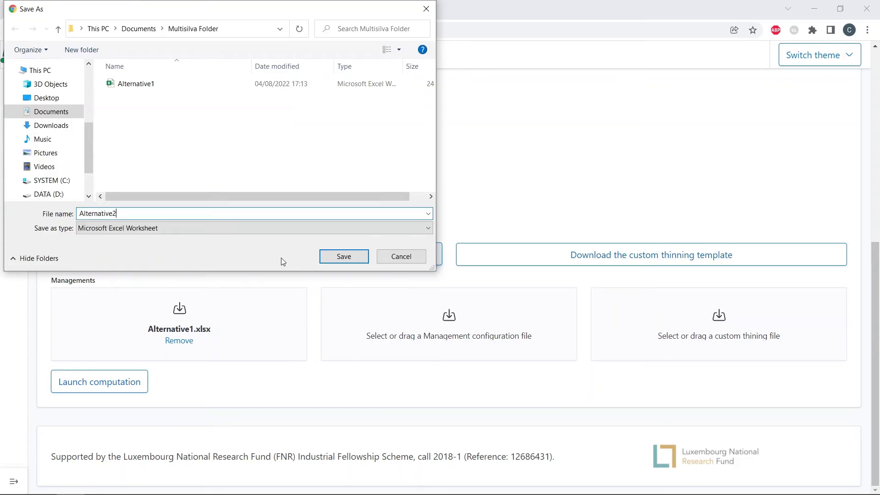
{"action": "left_click", "coordinate": [340, 259]}
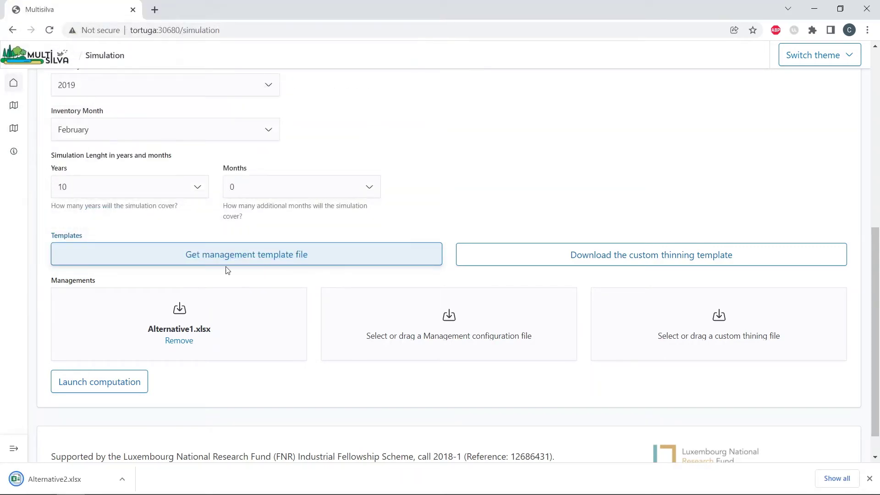
Open Alternative2.xlsx and set the Harvest and Thinning management actions to TRUE
{"action": "left_click", "coordinate": [55, 479]}
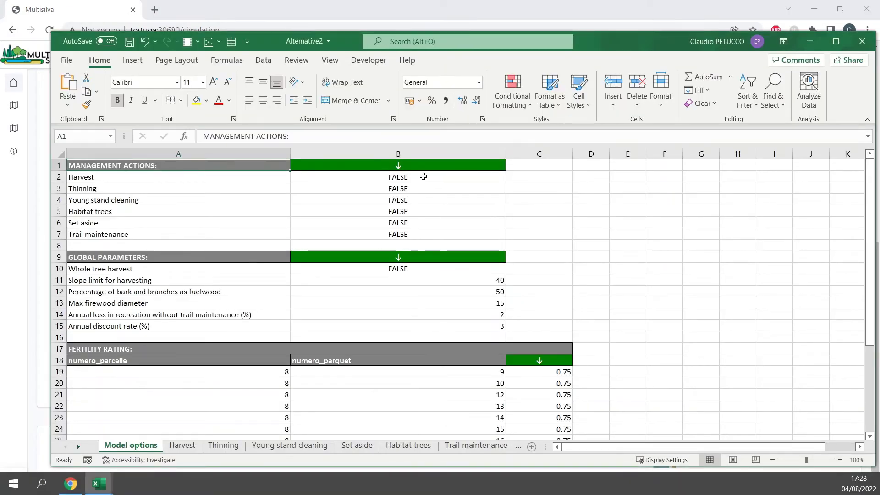
{"action": "left_click", "coordinate": [427, 179]}
{"action": "left_click", "coordinate": [510, 178]}
{"action": "left_click", "coordinate": [300, 186]}
{"action": "left_click", "coordinate": [458, 188]}
{"action": "left_click", "coordinate": [510, 188]}
{"action": "left_click", "coordinate": [475, 205]}
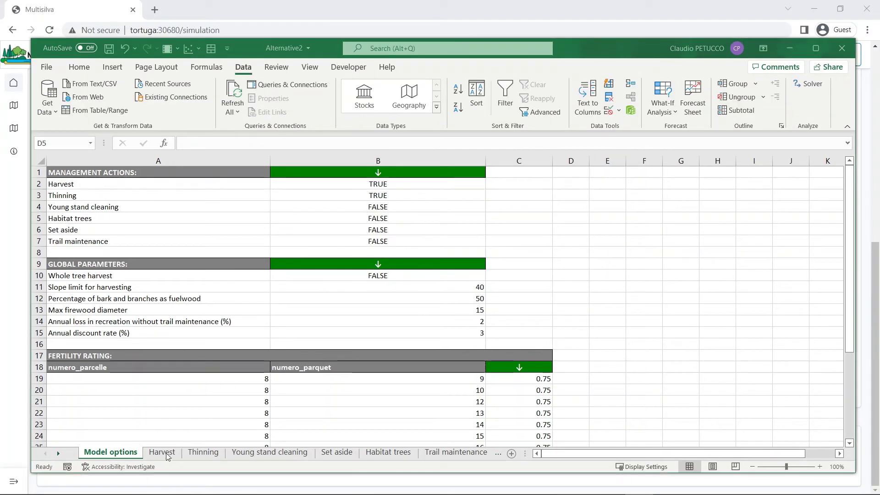
Add filters to the Harvest sheet's header row and show only stands with age_moyen greater than 120
{"action": "left_click", "coordinate": [166, 452]}
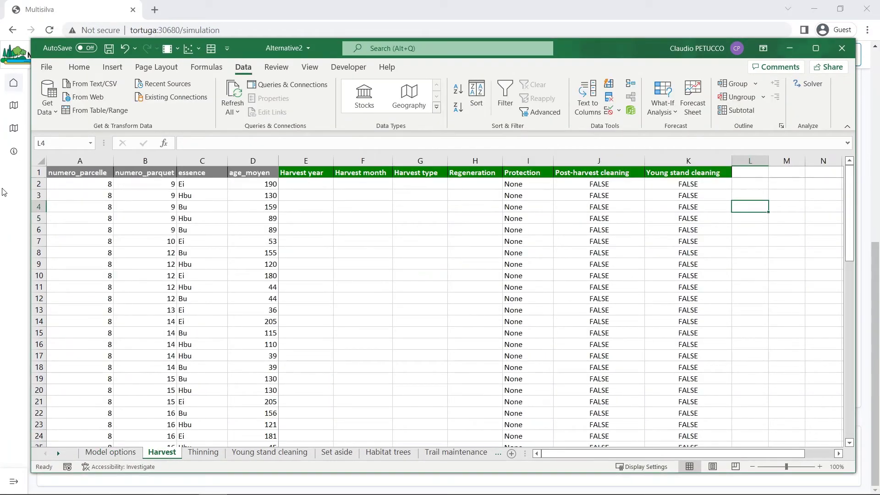
{"action": "left_click_drag", "start_coordinate": [67, 173], "coordinate": [729, 173]}
{"action": "left_click", "coordinate": [505, 97]}
{"action": "left_click", "coordinate": [257, 173]}
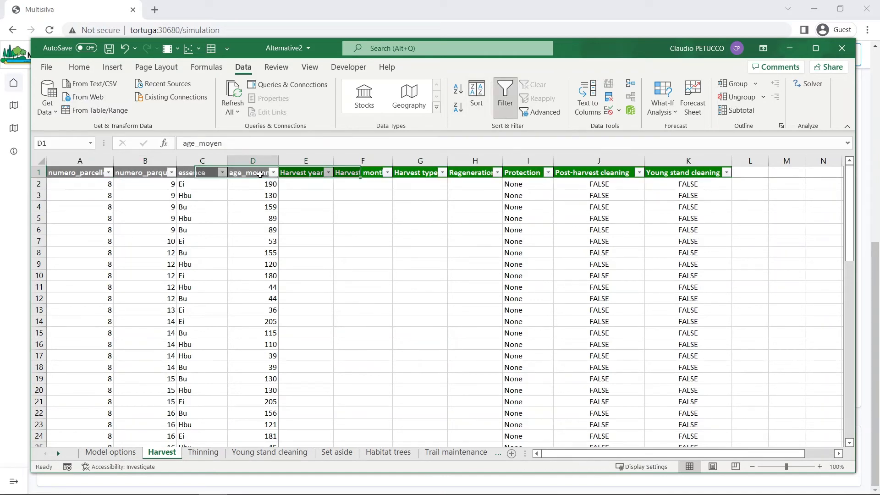
{"action": "left_click", "coordinate": [273, 172]}
{"action": "mouse_move", "coordinate": [207, 281]}
{"action": "left_click", "coordinate": [301, 314]}
{"action": "type", "text": "120"}
{"action": "left_click", "coordinate": [781, 418]}
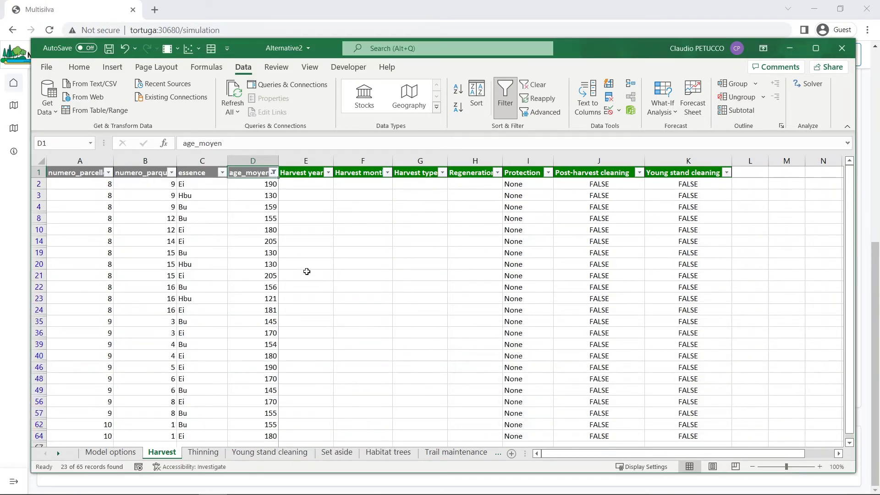
For the first filtered stand, enter harvest year 2023, harvest month 11, harvest type CCC and Natural regeneration
{"action": "left_click", "coordinate": [311, 182]}
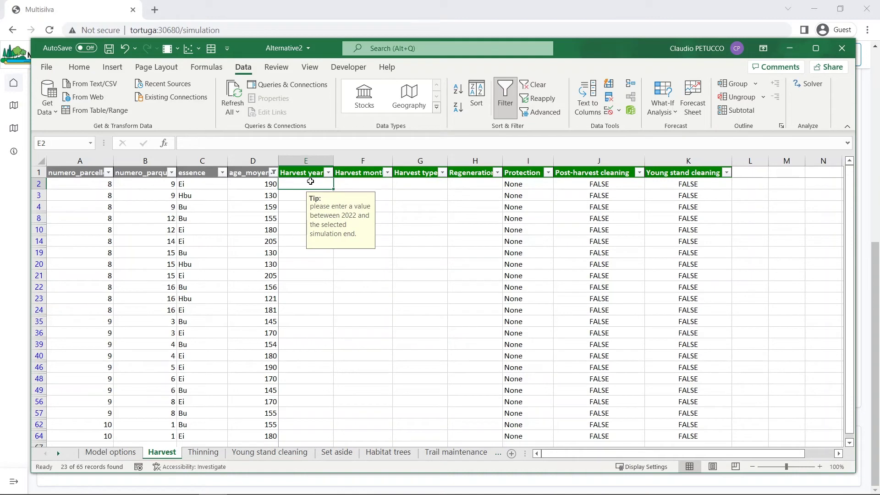
{"action": "type", "text": "2023"}
{"action": "left_click", "coordinate": [376, 184]}
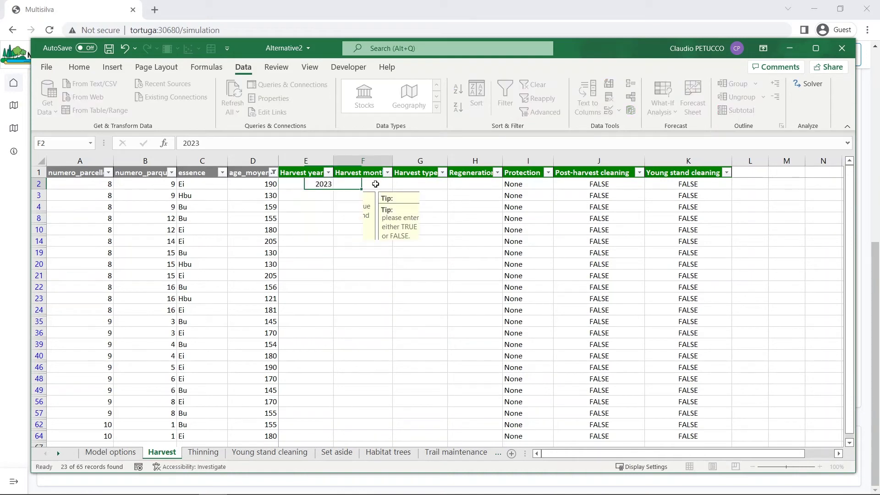
{"action": "type", "text": "11"}
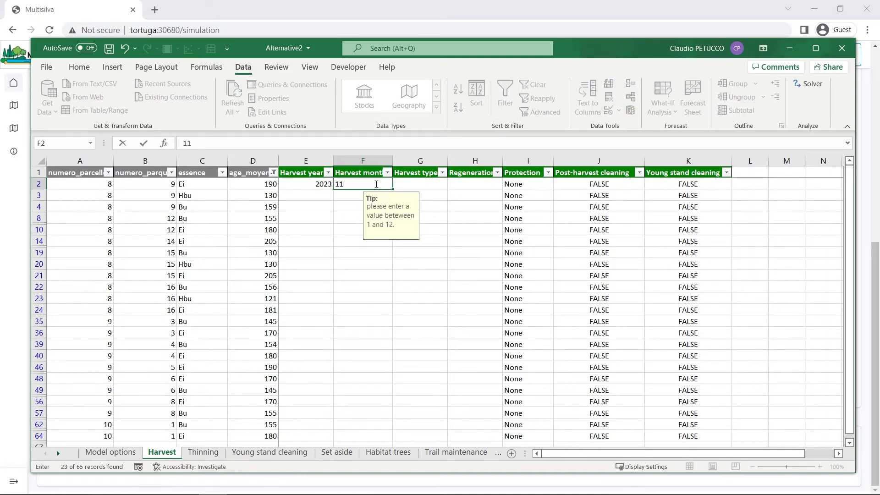
{"action": "left_click", "coordinate": [442, 184]}
{"action": "type", "text": "CCC"}
{"action": "left_click", "coordinate": [478, 184]}
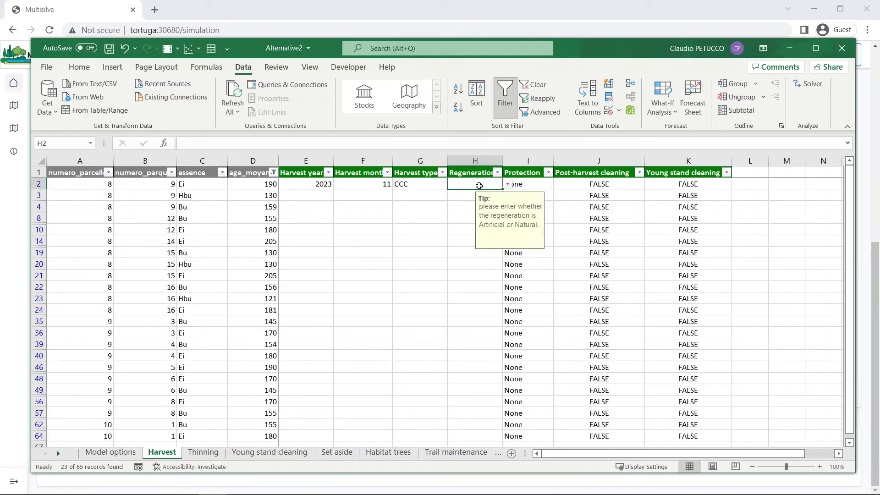
{"action": "left_click", "coordinate": [507, 185]}
{"action": "key", "text": "Escape"}
{"action": "left_click", "coordinate": [509, 184]}
{"action": "left_click", "coordinate": [472, 201]}
Copy the first stand's harvest year, month, type and regeneration to all other filtered stands and save the workbook
{"action": "left_click_drag", "start_coordinate": [316, 183], "coordinate": [472, 186]}
{"action": "key", "text": "ctrl+c"}
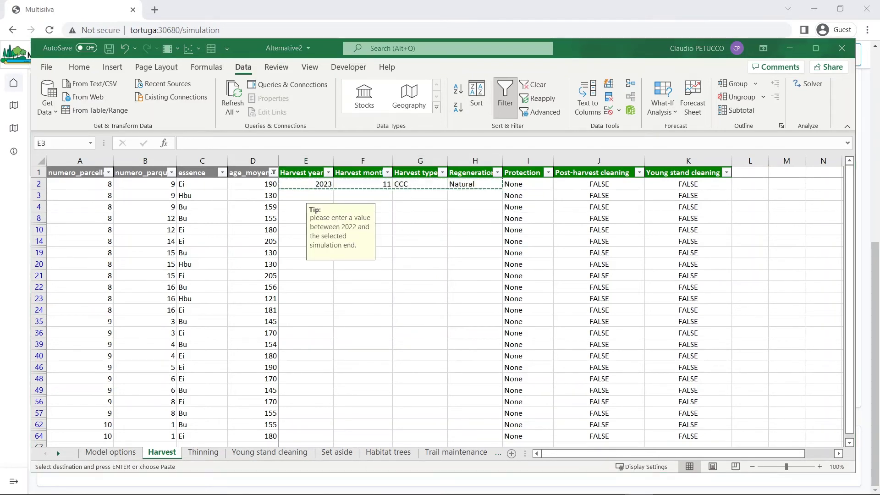
{"action": "left_click", "coordinate": [298, 195]}
{"action": "left_click_drag", "start_coordinate": [298, 195], "coordinate": [481, 316]}
{"action": "key", "text": "ctrl+v"}
{"action": "scroll", "coordinate": [480, 316], "scroll_direction": "up", "scroll_amount": 4}
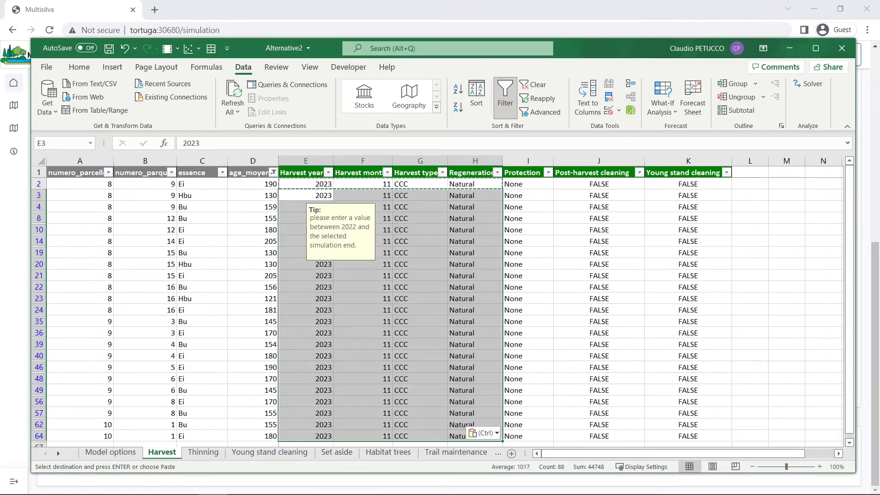
{"action": "left_click", "coordinate": [362, 345]}
{"action": "left_click", "coordinate": [109, 48]}
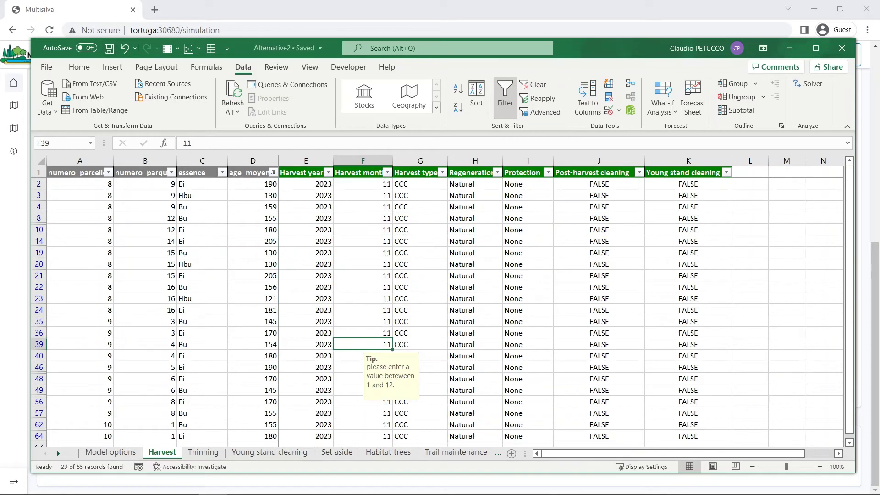
Examine the options for Harvest type, Protection, Post-harvest cleaning and Young stand cleaning on the Harvest sheet
{"action": "left_click", "coordinate": [420, 184]}
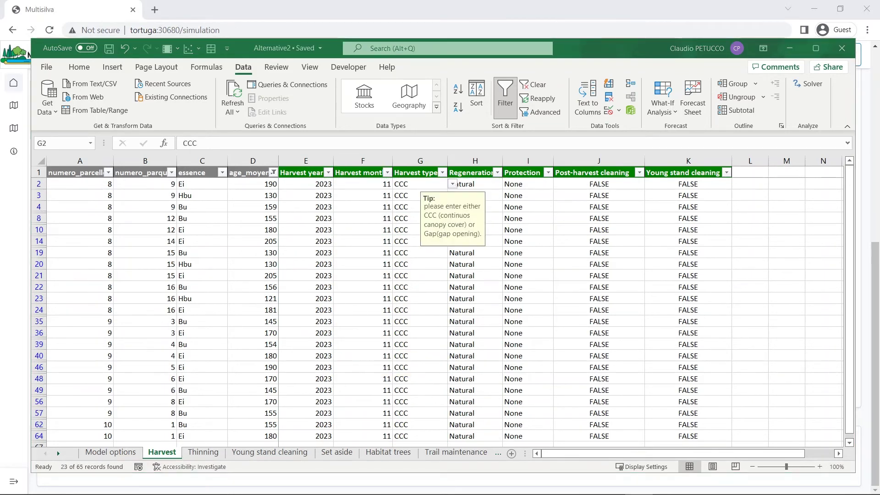
{"action": "left_click", "coordinate": [524, 181]}
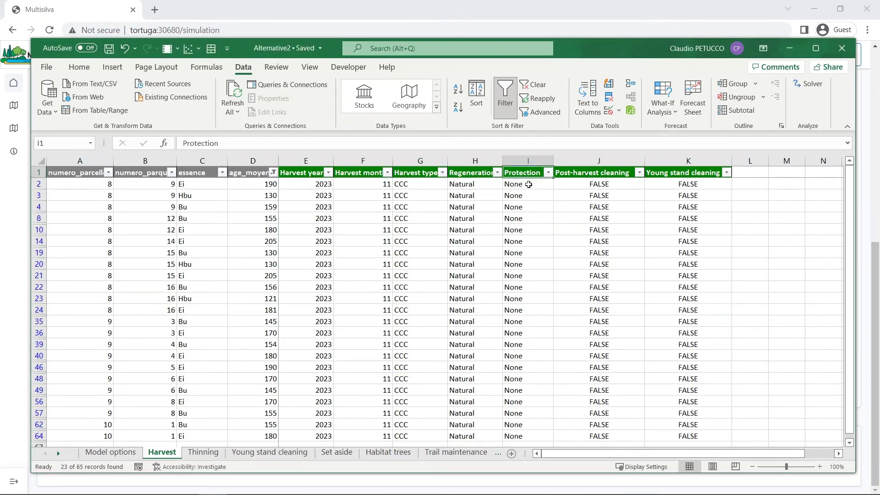
{"action": "left_click", "coordinate": [588, 184]}
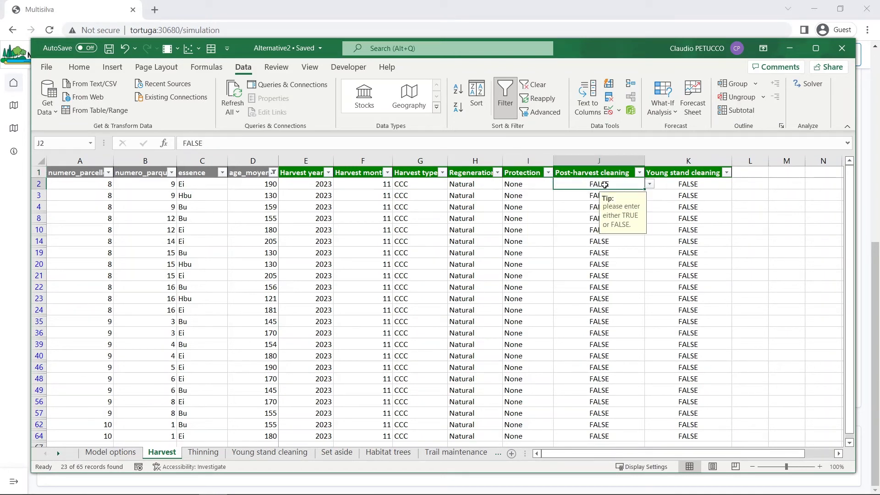
{"action": "left_click", "coordinate": [681, 184]}
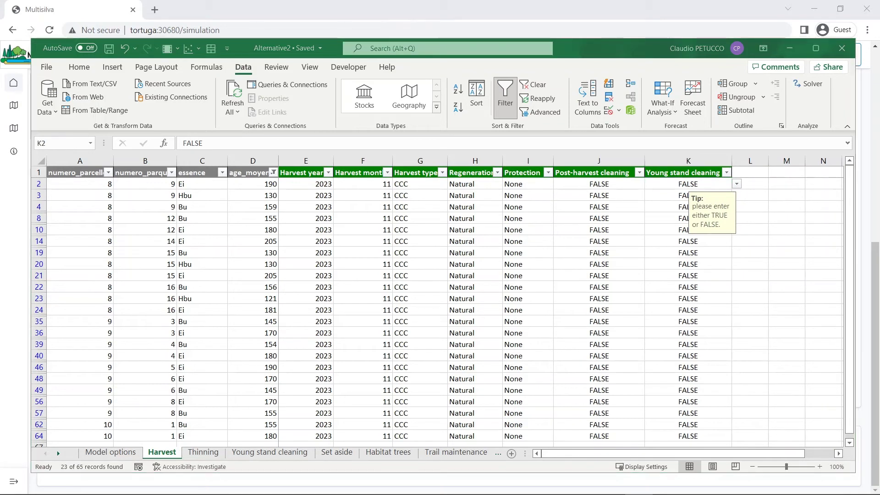
On the Thinning sheet, set the first stand's thinning type to Standard and copy it to all the other stands
{"action": "left_click", "coordinate": [211, 454]}
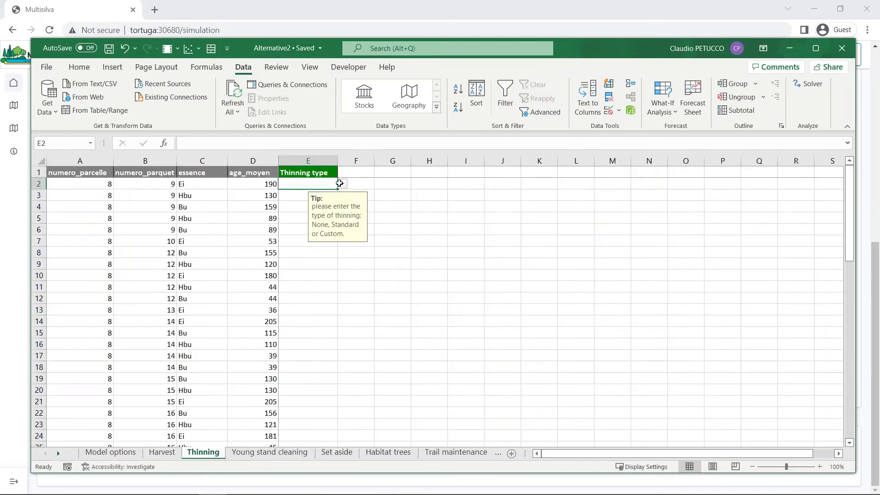
{"action": "left_click", "coordinate": [342, 184]}
{"action": "left_click", "coordinate": [295, 198]}
{"action": "left_click", "coordinate": [295, 197]}
{"action": "left_click", "coordinate": [294, 186]}
{"action": "key", "text": "ctrl+c"}
{"action": "left_click_drag", "start_coordinate": [295, 196], "coordinate": [295, 225]}
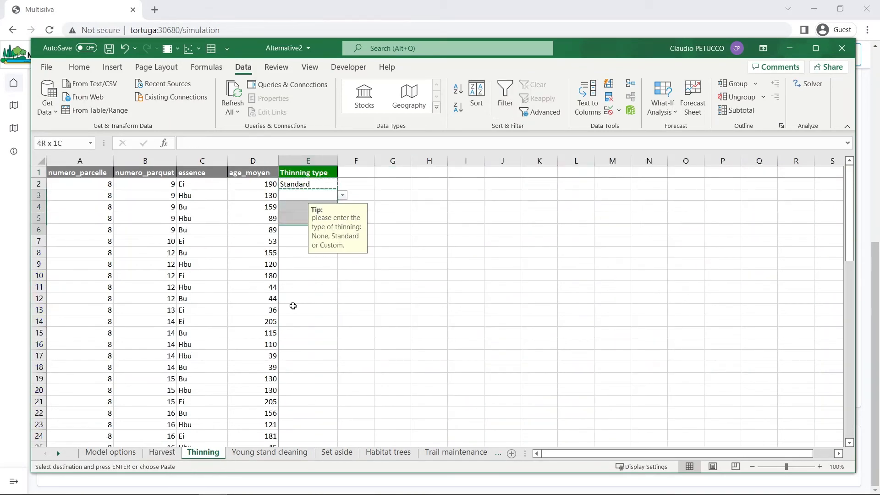
{"action": "left_click_drag", "start_coordinate": [294, 306], "coordinate": [298, 412]}
{"action": "key", "text": "Return"}
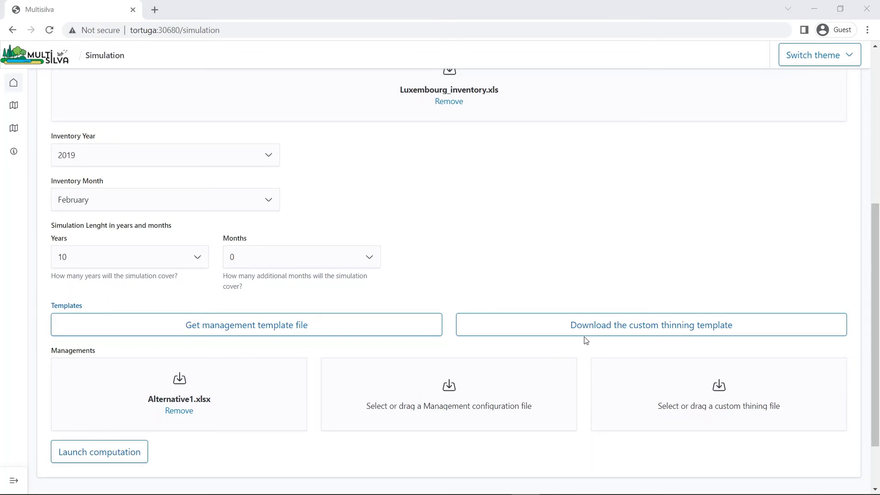
Download the custom thinning template from Multisilva, inspect its sheets, and load Thinning_custom.xlsx as the custom thinning file
{"action": "left_click", "coordinate": [584, 332]}
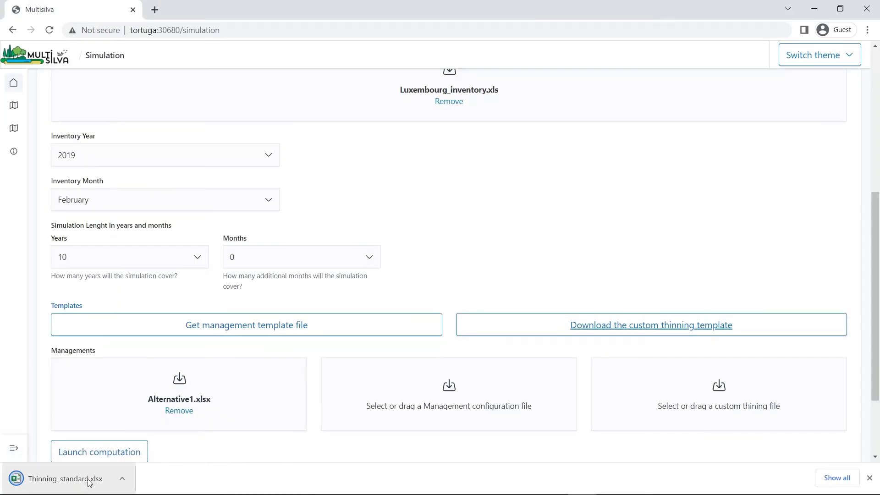
{"action": "left_click", "coordinate": [90, 483]}
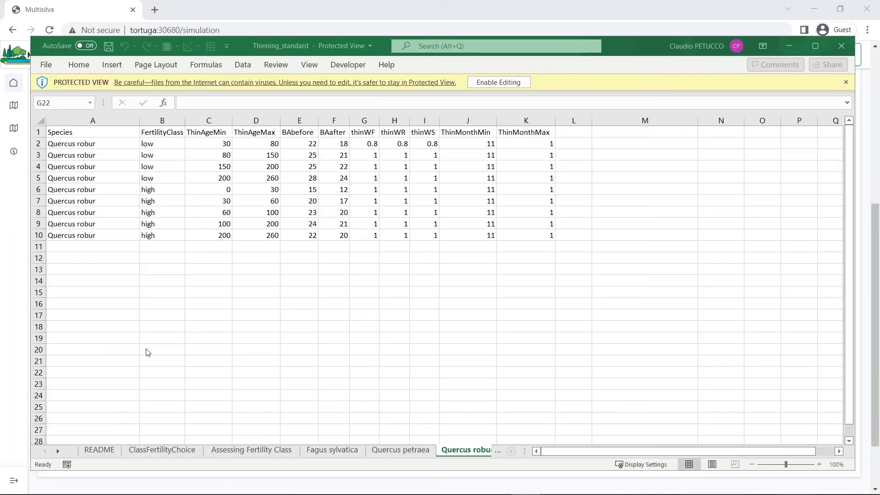
{"action": "left_click", "coordinate": [58, 451]}
{"action": "left_click", "coordinate": [58, 452]}
{"action": "left_click", "coordinate": [59, 452]}
{"action": "left_click", "coordinate": [181, 450]}
{"action": "left_click_drag", "start_coordinate": [271, 143], "coordinate": [321, 179]}
{"action": "left_click", "coordinate": [370, 166]}
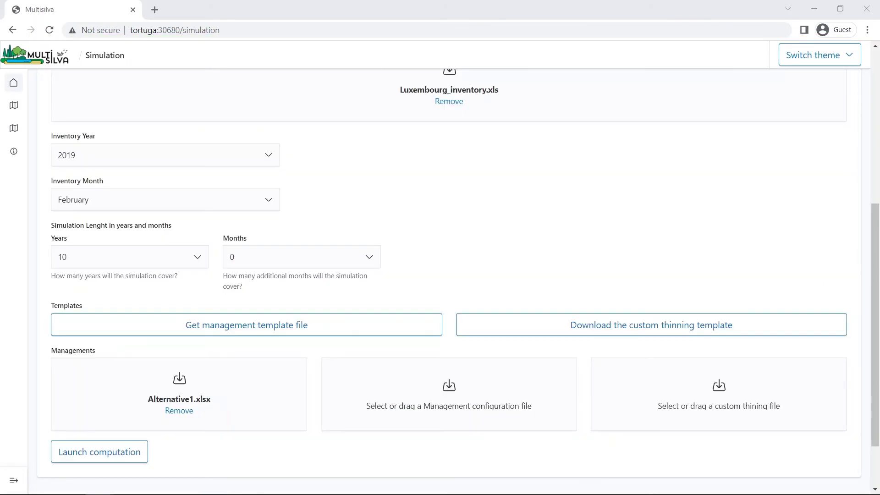
{"action": "left_click_drag", "start_coordinate": [447, 367], "coordinate": [744, 392]}
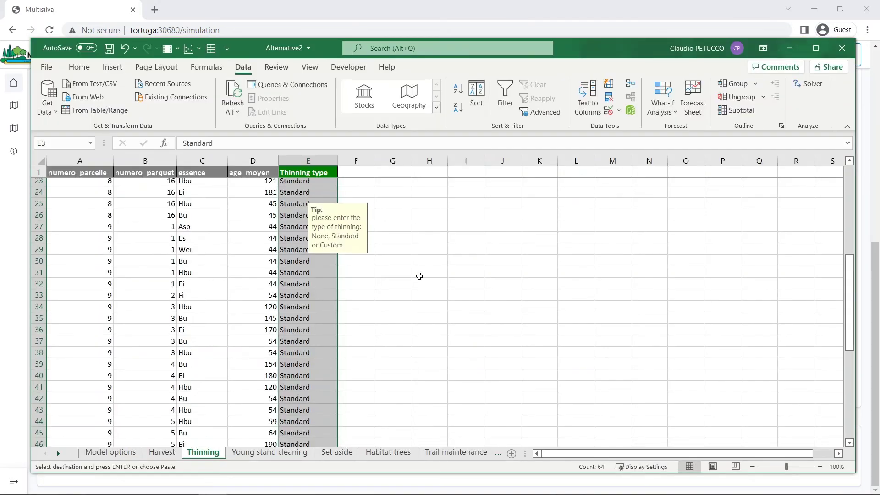
In Alternative2, set the thinning type to Custom for the stands in rows 6, 9 and 10 and save the workbook
{"action": "scroll", "coordinate": [419, 275], "scroll_direction": "up", "scroll_amount": 7}
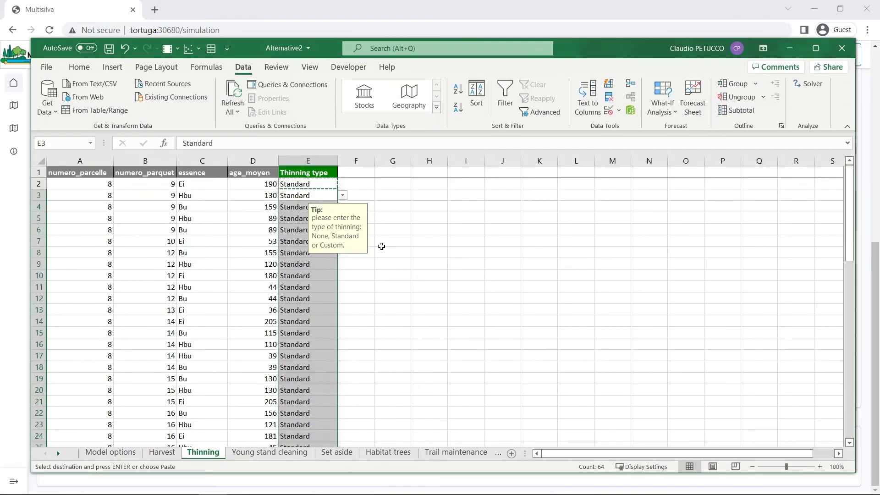
{"action": "left_click", "coordinate": [316, 298]}
{"action": "left_click", "coordinate": [333, 197]}
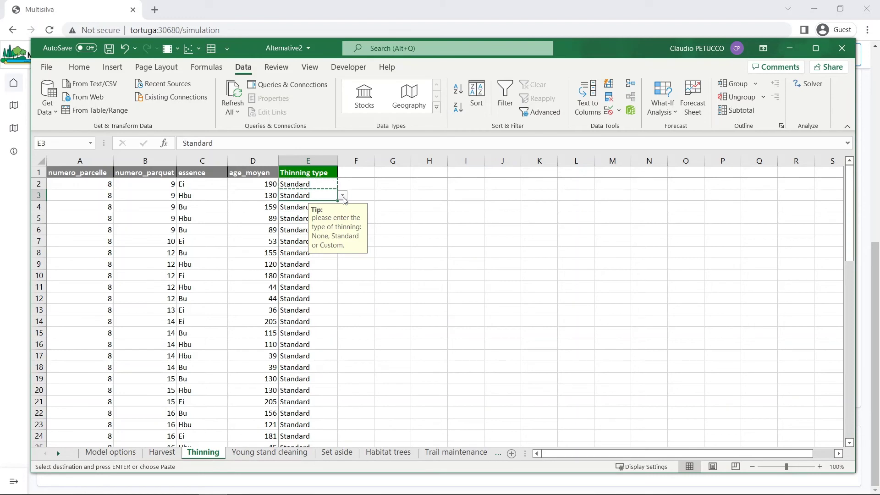
{"action": "left_click", "coordinate": [315, 277]}
{"action": "left_click", "coordinate": [342, 275]}
{"action": "left_click", "coordinate": [293, 300]}
{"action": "left_click", "coordinate": [324, 260]}
{"action": "left_click", "coordinate": [342, 264]}
{"action": "left_click", "coordinate": [294, 288]}
{"action": "left_click", "coordinate": [316, 230]}
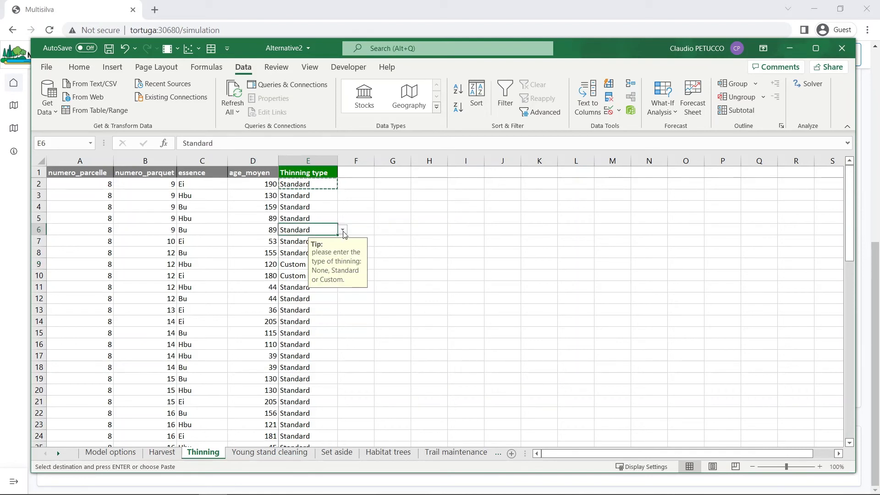
{"action": "left_click", "coordinate": [342, 230]}
{"action": "left_click", "coordinate": [312, 254]}
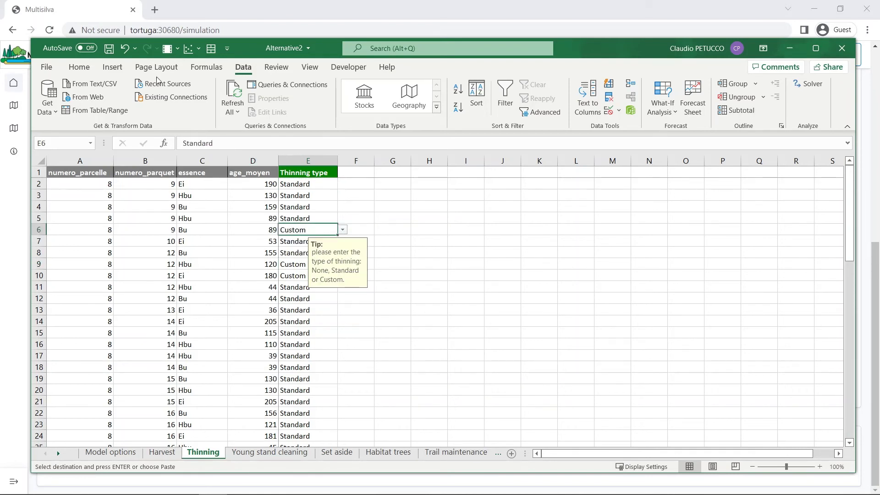
{"action": "left_click", "coordinate": [109, 52]}
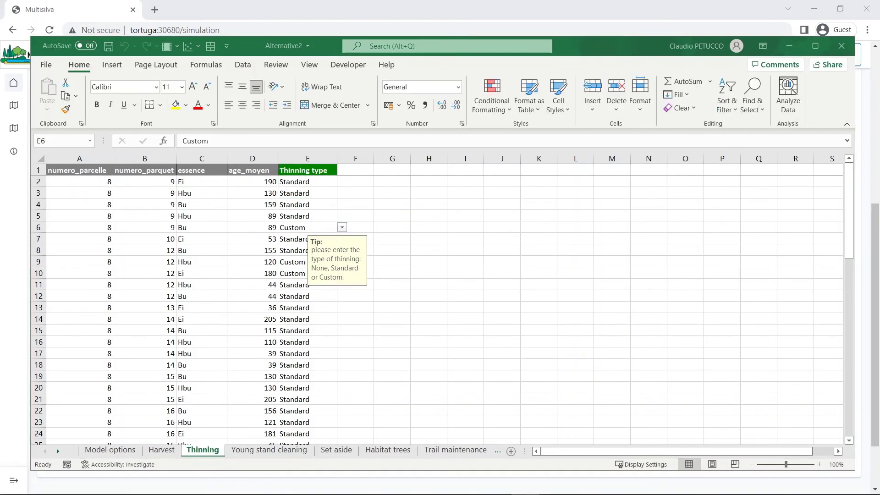
Set the Set aside management action to TRUE on the Model options sheet
{"action": "left_click", "coordinate": [118, 450]}
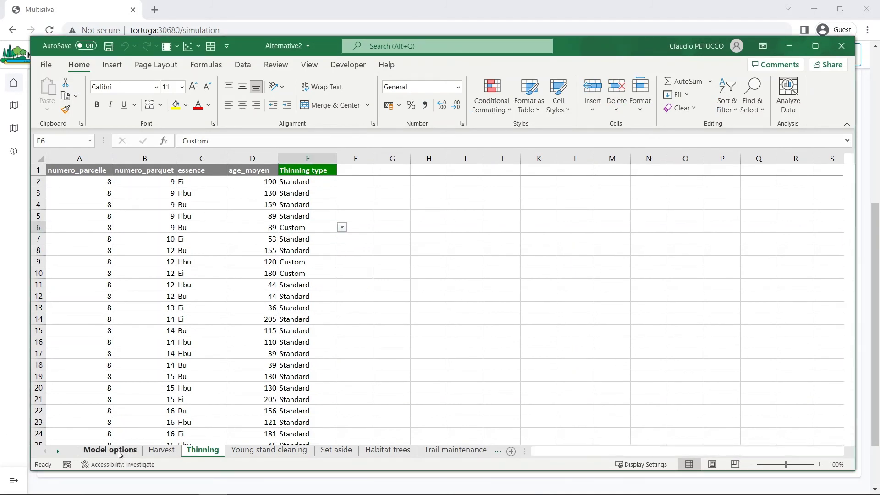
{"action": "left_click", "coordinate": [249, 229]}
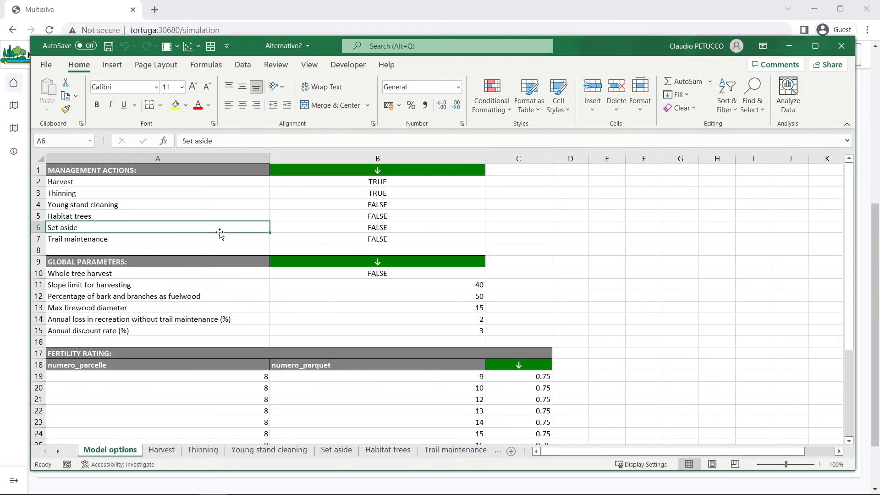
{"action": "left_click", "coordinate": [397, 229]}
{"action": "left_click", "coordinate": [489, 228]}
{"action": "left_click", "coordinate": [452, 235]}
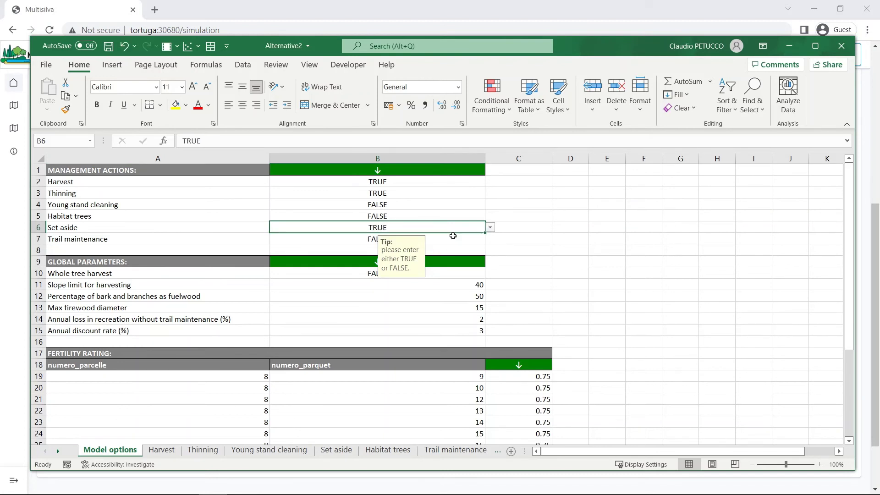
On the Set aside sheet, mark parcel 8 parquet 13 and parcel 9 parquets 3, 4 and 9 as TRUE, and save and close the workbook
{"action": "left_click", "coordinate": [337, 450]}
{"action": "left_click", "coordinate": [232, 218]}
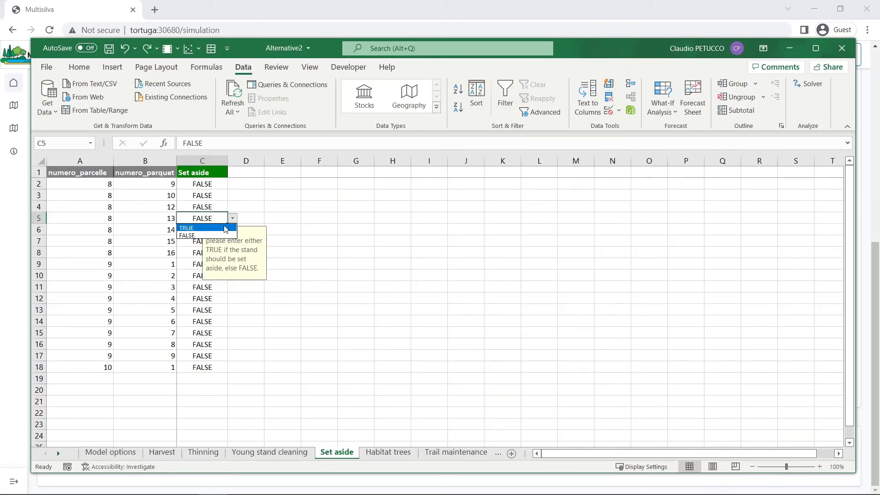
{"action": "left_click", "coordinate": [193, 228]}
{"action": "left_click", "coordinate": [202, 287]}
{"action": "left_click", "coordinate": [232, 287]}
{"action": "left_click", "coordinate": [221, 296]}
{"action": "left_click", "coordinate": [202, 298]}
{"action": "left_click", "coordinate": [232, 298]}
{"action": "left_click", "coordinate": [204, 307]}
{"action": "left_click", "coordinate": [202, 356]}
{"action": "left_click", "coordinate": [232, 355]}
{"action": "left_click", "coordinate": [203, 365]}
{"action": "left_click", "coordinate": [109, 48]}
{"action": "key", "text": "alt+F4"}
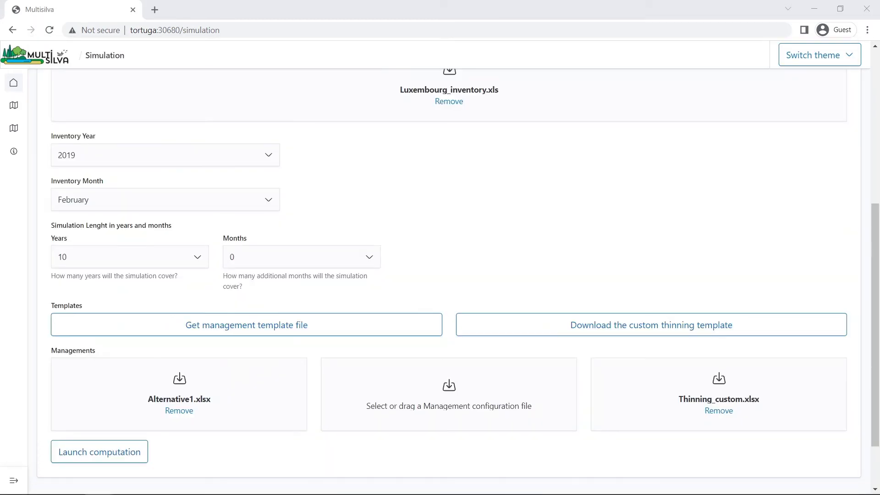
Load Alternative2.xlsx as the second management configuration file in Multisilva and launch the computation
{"action": "left_click_drag", "start_coordinate": [9, 229], "coordinate": [426, 403]}
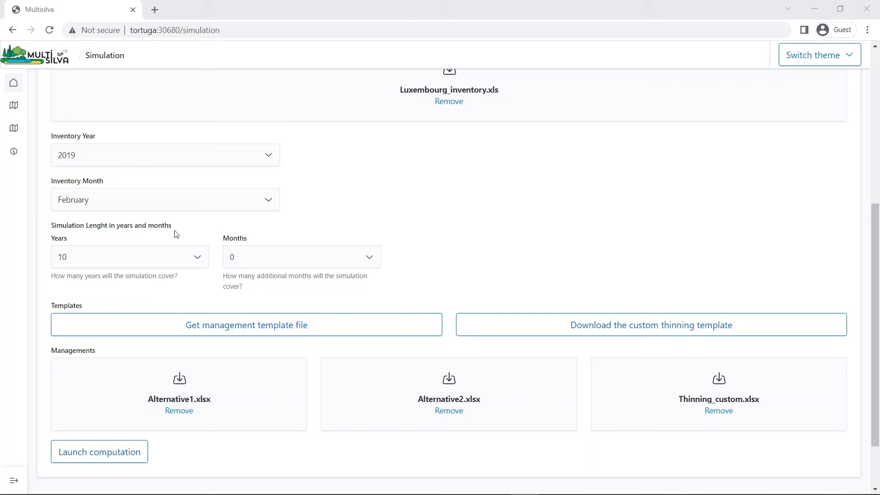
{"action": "left_click", "coordinate": [196, 257]}
{"action": "left_click", "coordinate": [199, 259]}
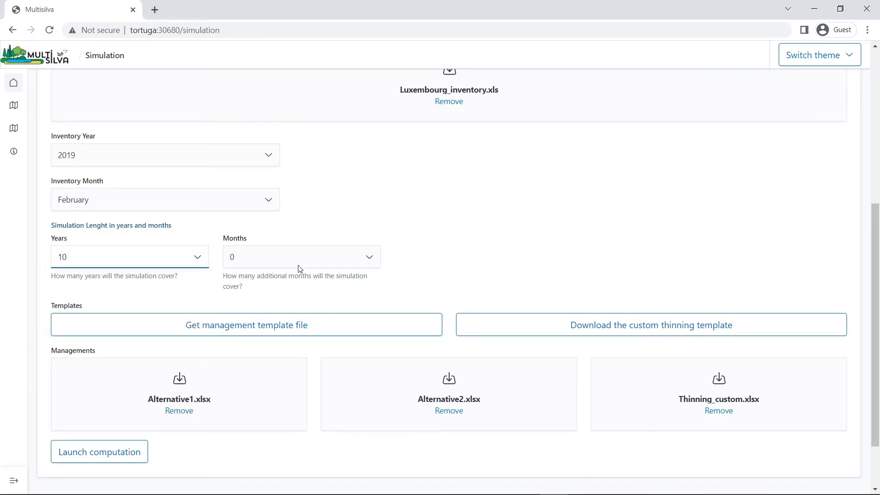
{"action": "left_click", "coordinate": [114, 455]}
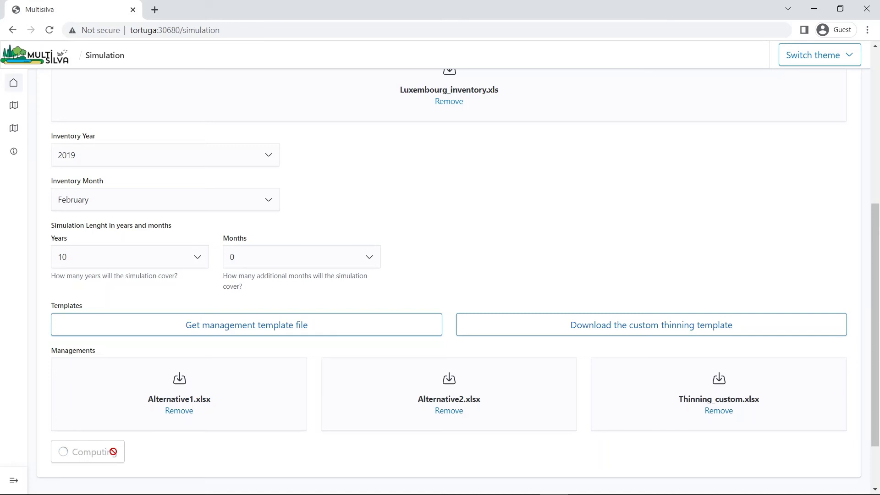
Compare both alternatives in the ecosystem services table, the radar chart and the revenues, costs and opportunity costs table
{"action": "scroll", "coordinate": [276, 308], "scroll_direction": "down", "scroll_amount": 5}
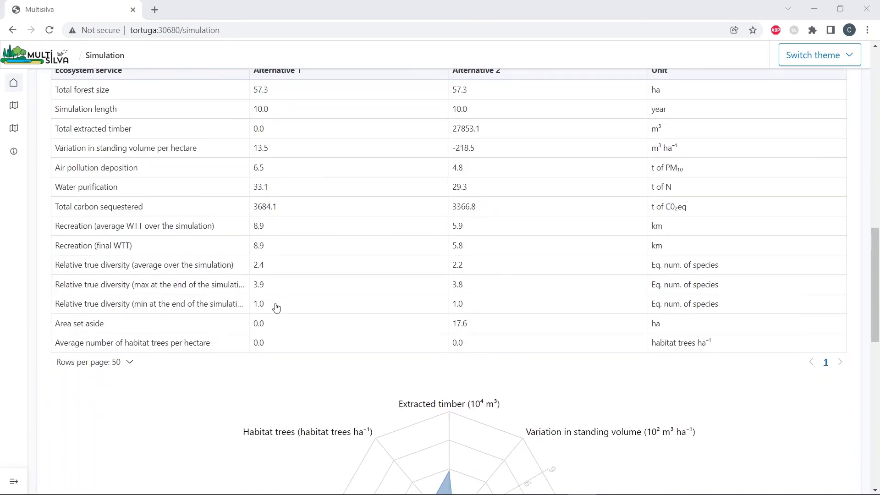
{"action": "scroll", "coordinate": [276, 308], "scroll_direction": "up", "scroll_amount": 1}
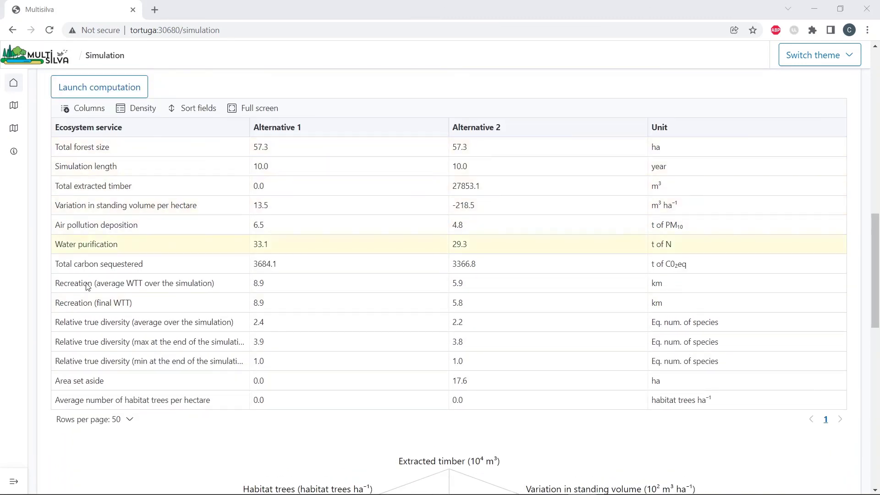
{"action": "scroll", "coordinate": [86, 394], "scroll_direction": "down", "scroll_amount": 10}
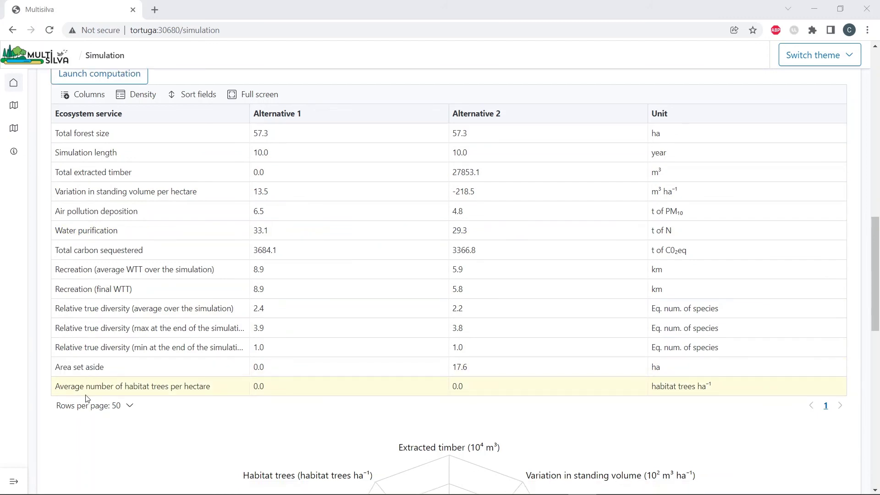
{"action": "scroll", "coordinate": [87, 394], "scroll_direction": "down", "scroll_amount": 4}
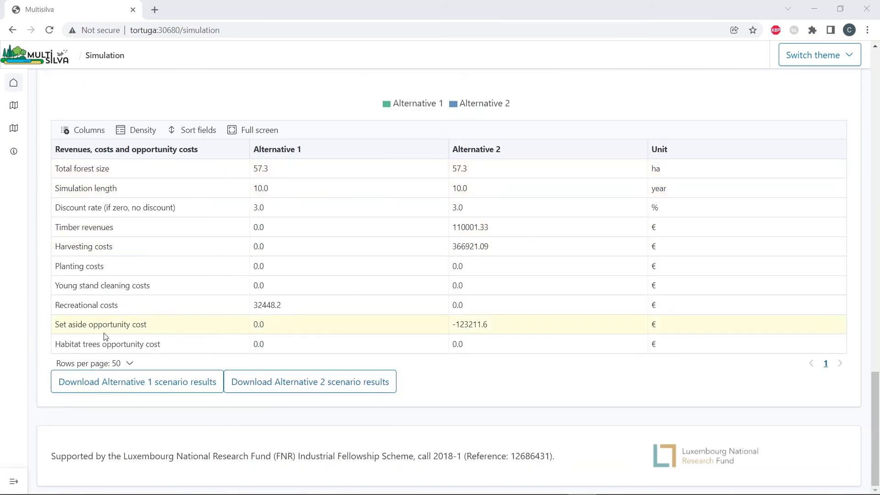
{"action": "scroll", "coordinate": [106, 336], "scroll_direction": "up", "scroll_amount": 6}
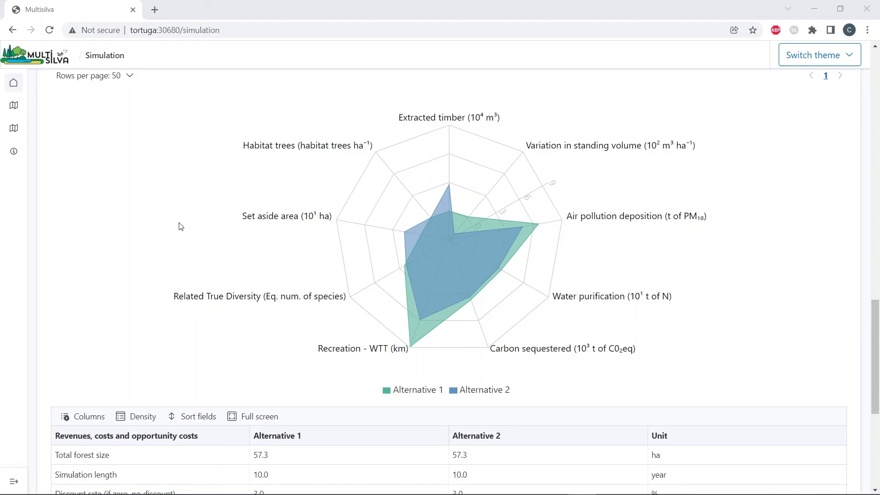
{"action": "scroll", "coordinate": [181, 227], "scroll_direction": "up", "scroll_amount": 3}
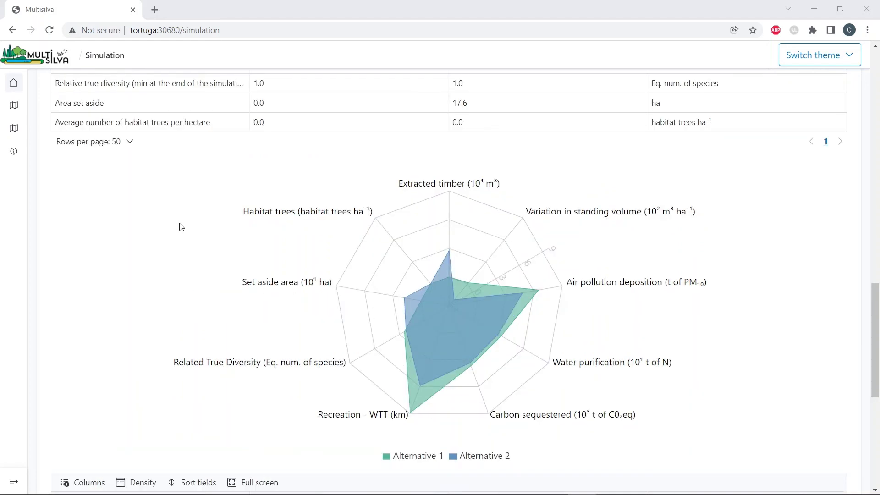
{"action": "scroll", "coordinate": [182, 226], "scroll_direction": "up", "scroll_amount": 4}
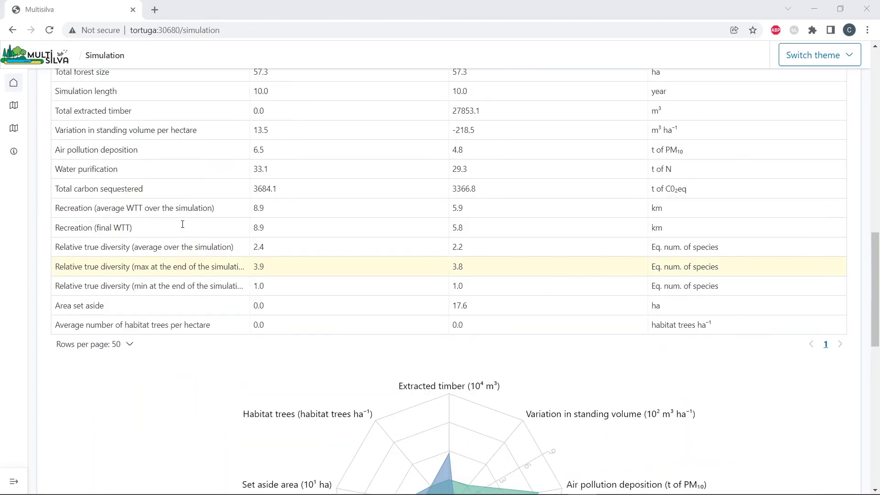
{"action": "scroll", "coordinate": [182, 225], "scroll_direction": "up", "scroll_amount": 2}
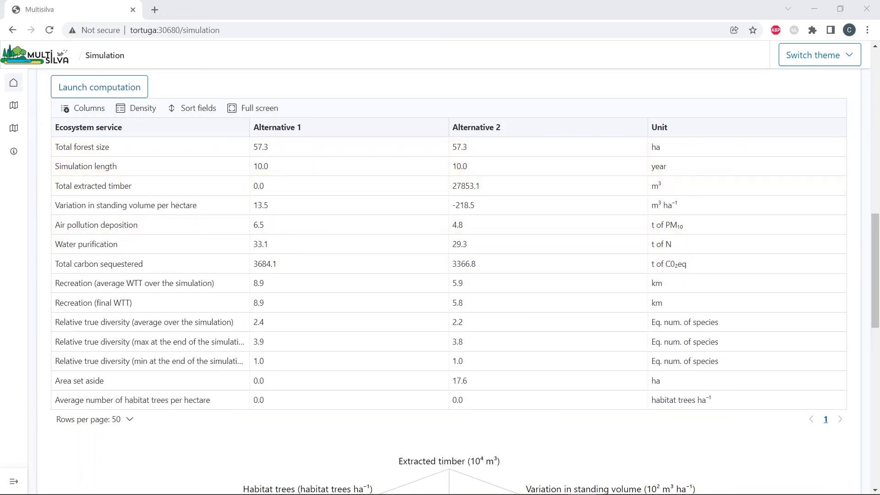
{"action": "scroll", "coordinate": [273, 348], "scroll_direction": "down", "scroll_amount": 8}
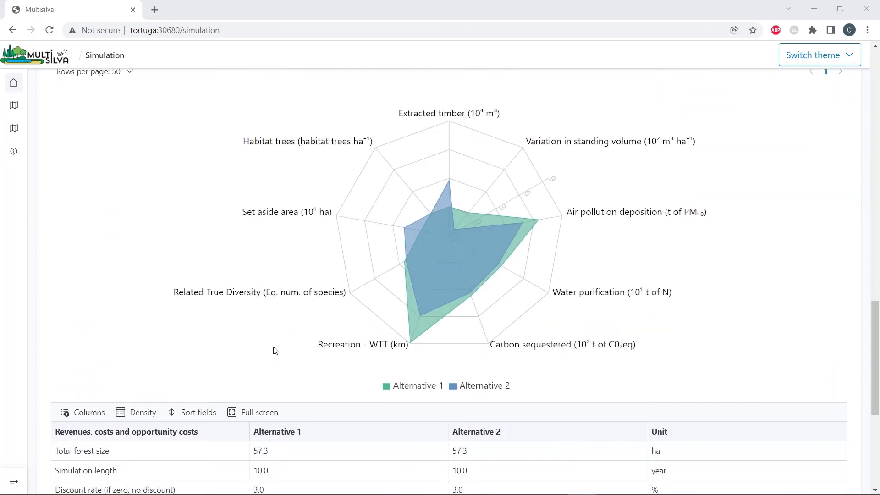
{"action": "scroll", "coordinate": [275, 350], "scroll_direction": "down", "scroll_amount": 6}
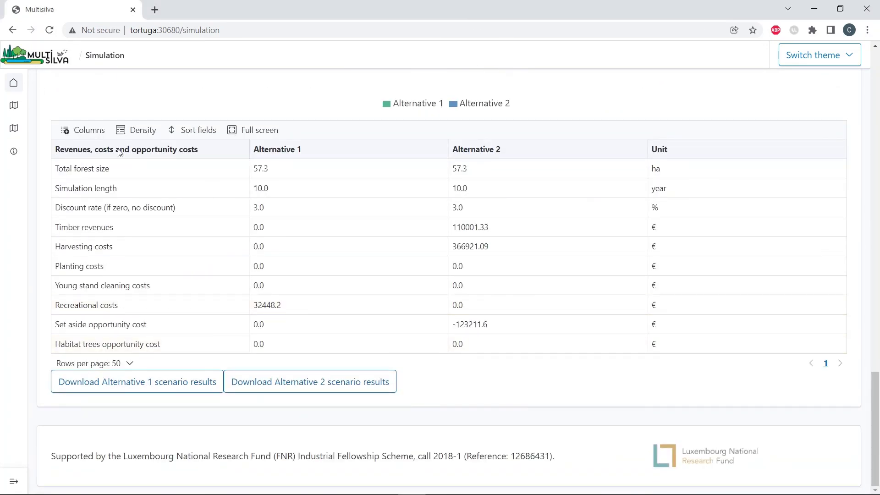
{"action": "left_click_drag", "start_coordinate": [56, 149], "coordinate": [209, 155]}
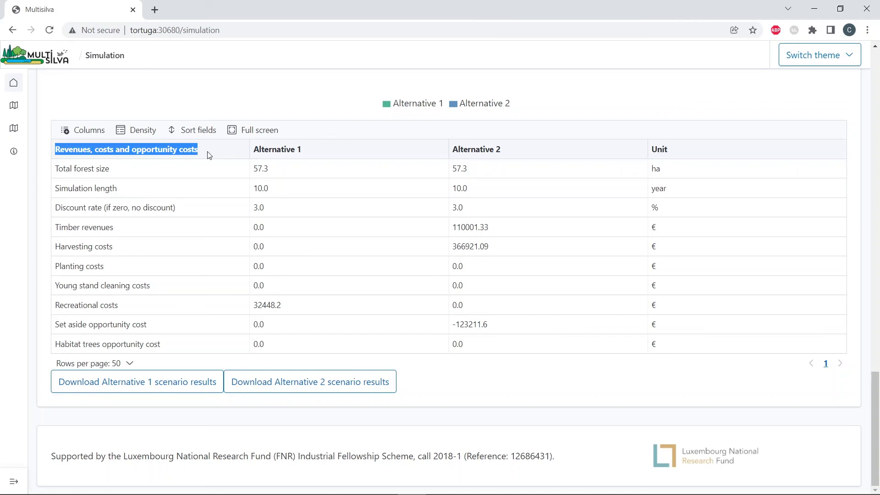
Download the Alternative 1 scenario results and save them as Results_Alternative1 in the Multisilva Folder
{"action": "left_click", "coordinate": [204, 152]}
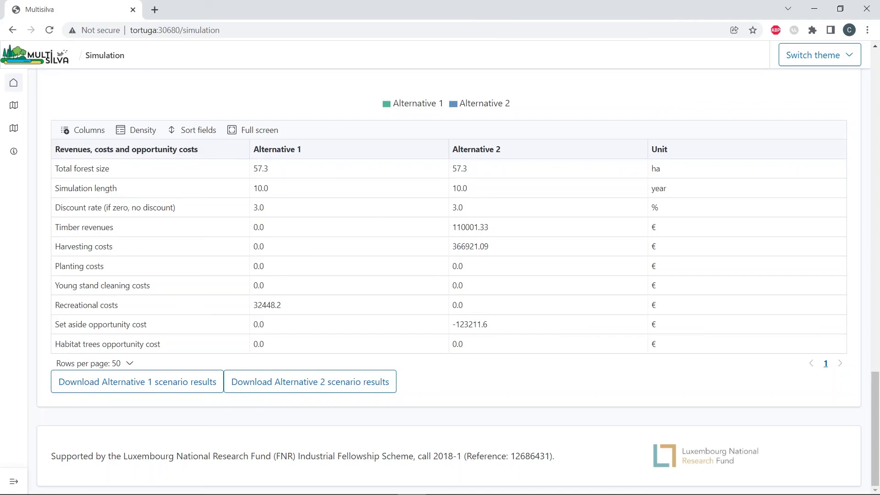
{"action": "right_click", "coordinate": [110, 386]}
{"action": "left_click", "coordinate": [171, 343]}
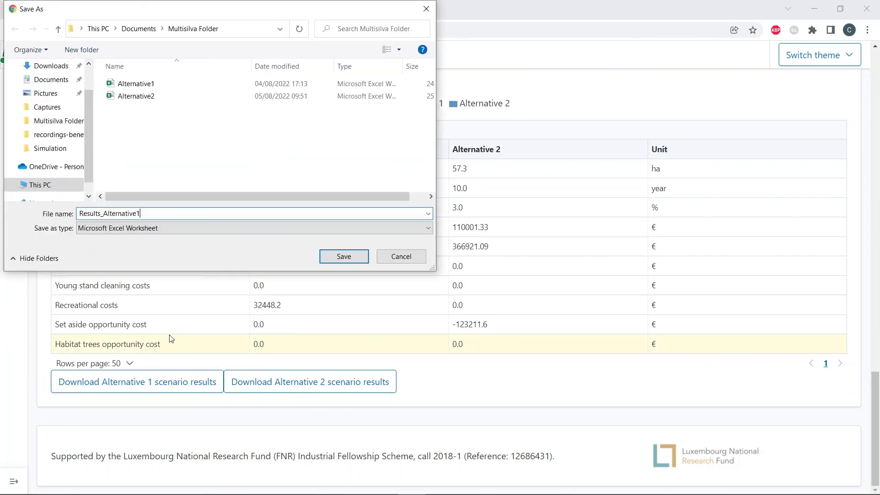
{"action": "left_click", "coordinate": [331, 256]}
Download the Alternative 2 scenario results and save them as Results_Alternative2 in the Multisilva Folder
{"action": "right_click", "coordinate": [277, 388]}
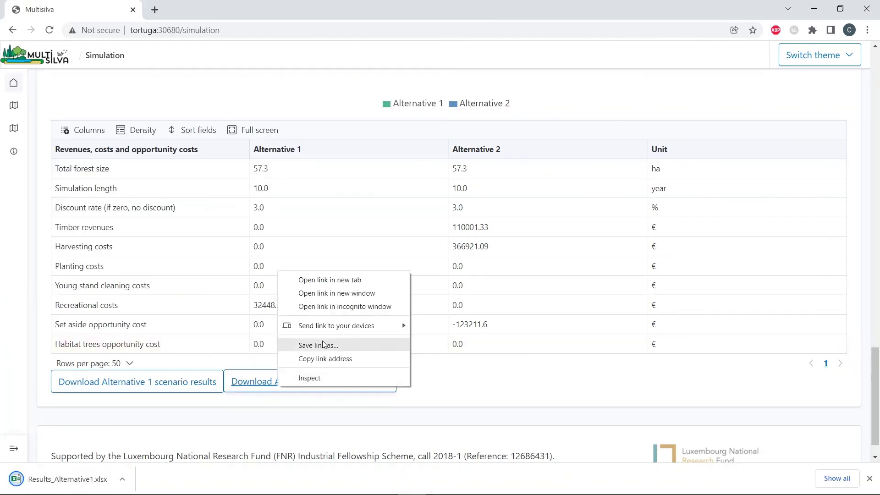
{"action": "left_click", "coordinate": [323, 345]}
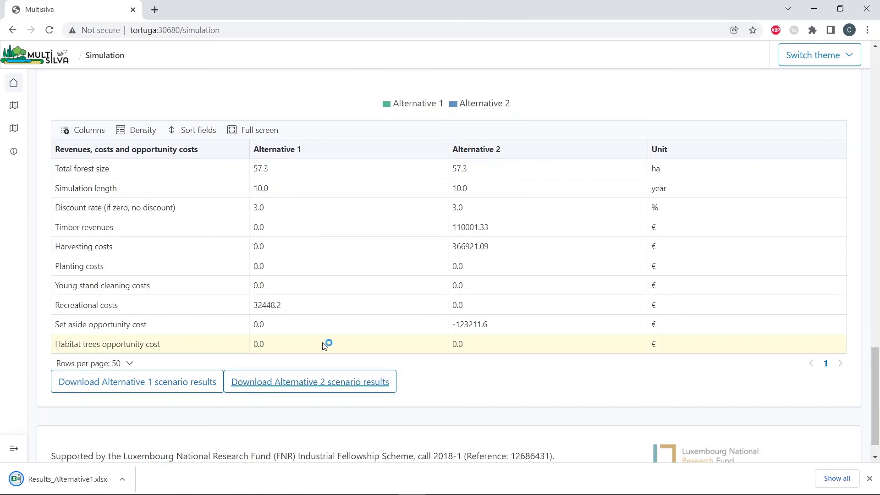
{"action": "type", "text": "Results_Alternative2"}
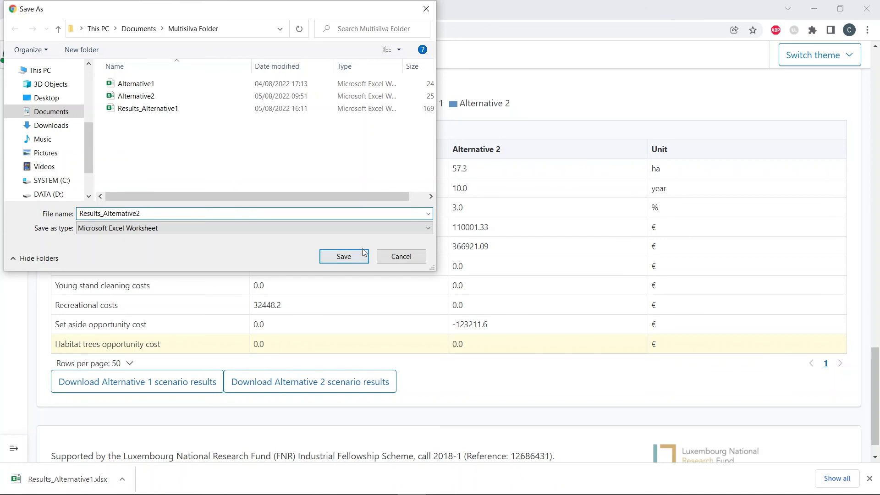
{"action": "left_click", "coordinate": [348, 255]}
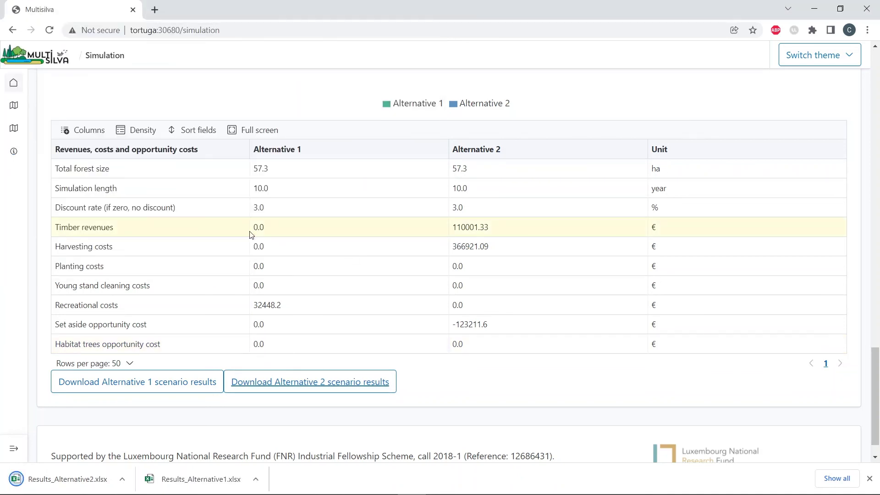
Open the downloaded Results_Alternative1.xlsx in Excel and examine the monthly values on the Air purification sheet
{"action": "left_click", "coordinate": [204, 478]}
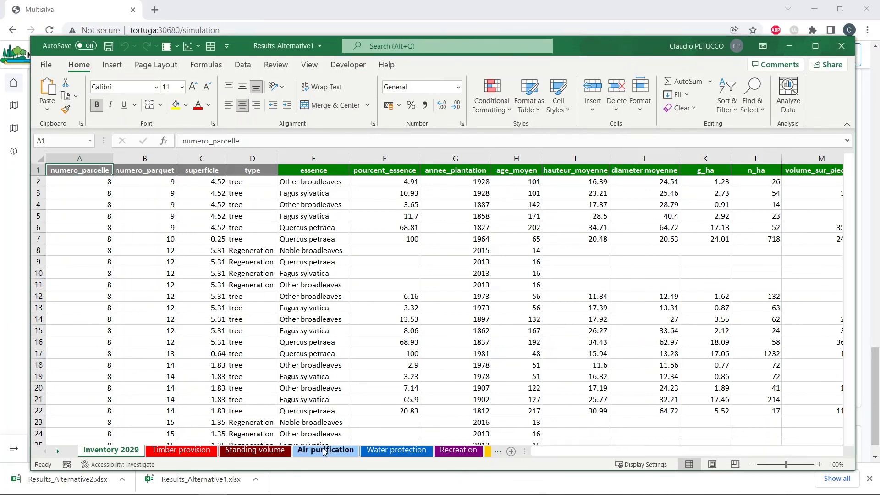
{"action": "left_click", "coordinate": [323, 451]}
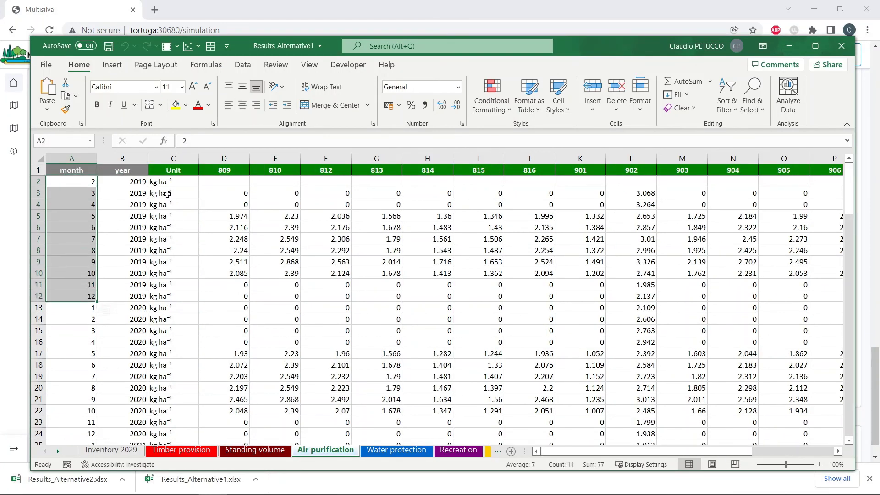